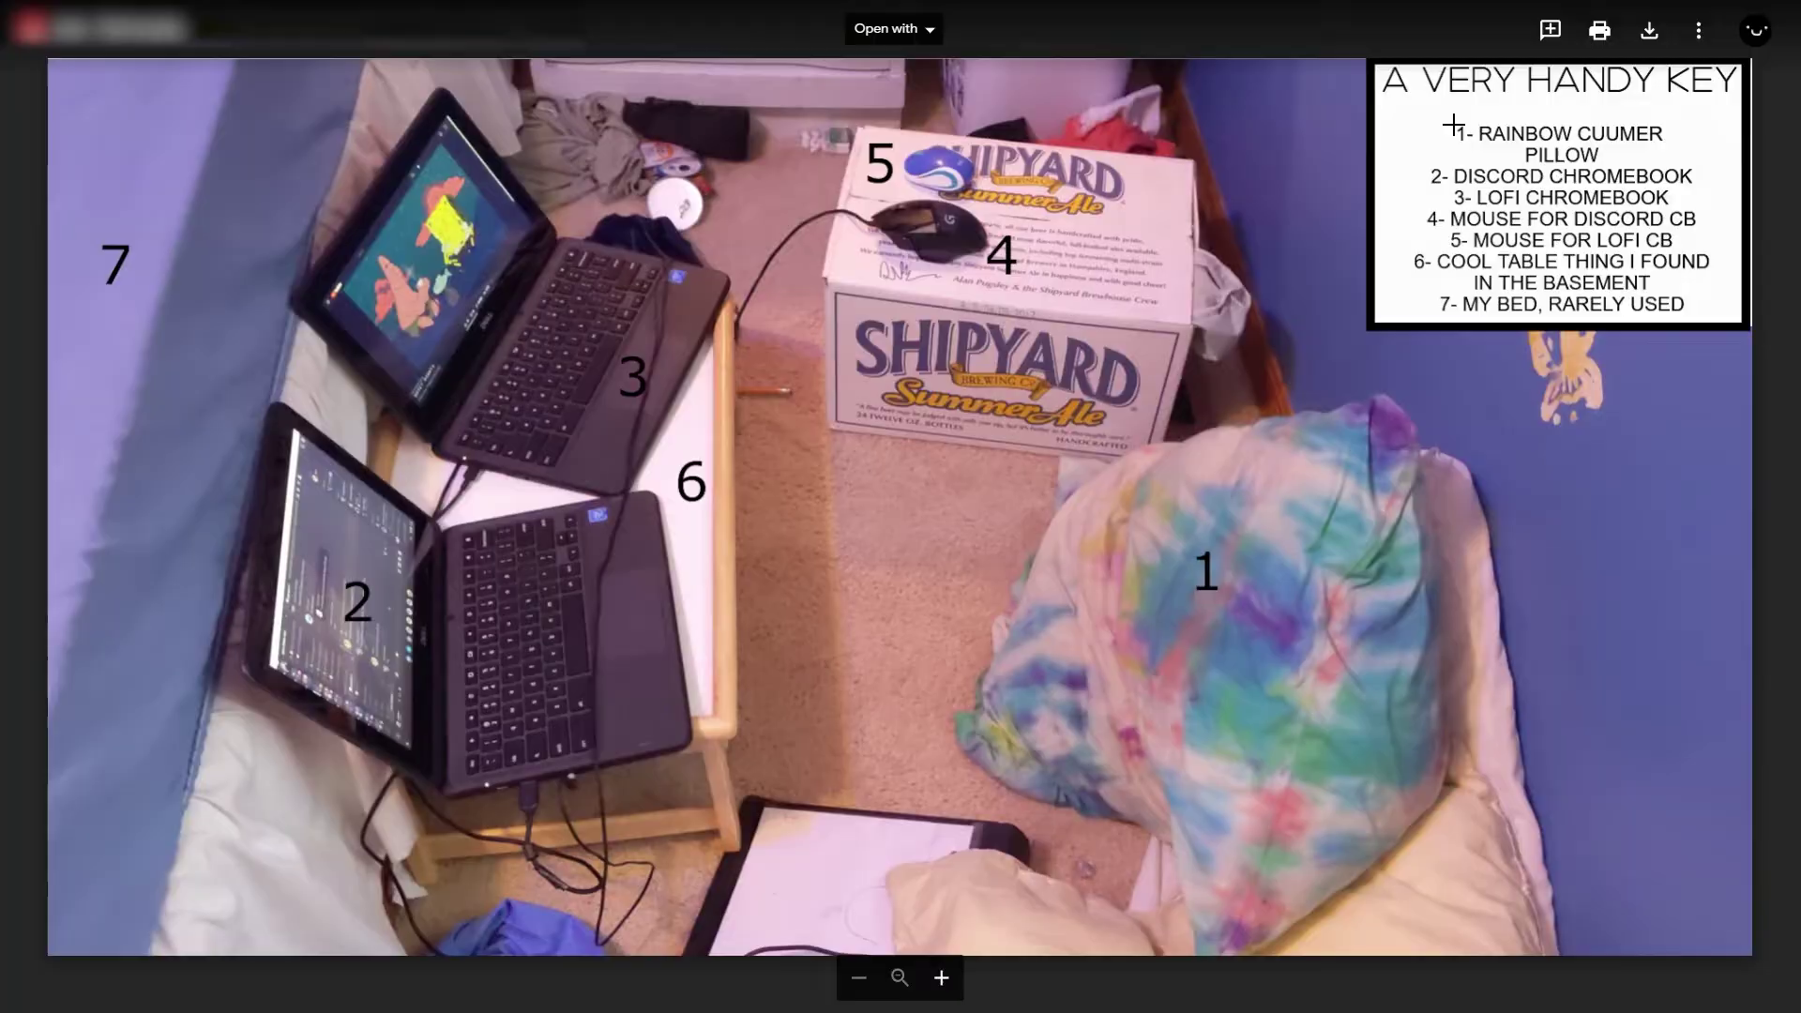
# Start a comment on the RAINBOW CUUMER key, cancel it, and zoom in on laptop 2.
pyautogui.moveTo(1450, 118); pyautogui.dragTo(1692, 161)
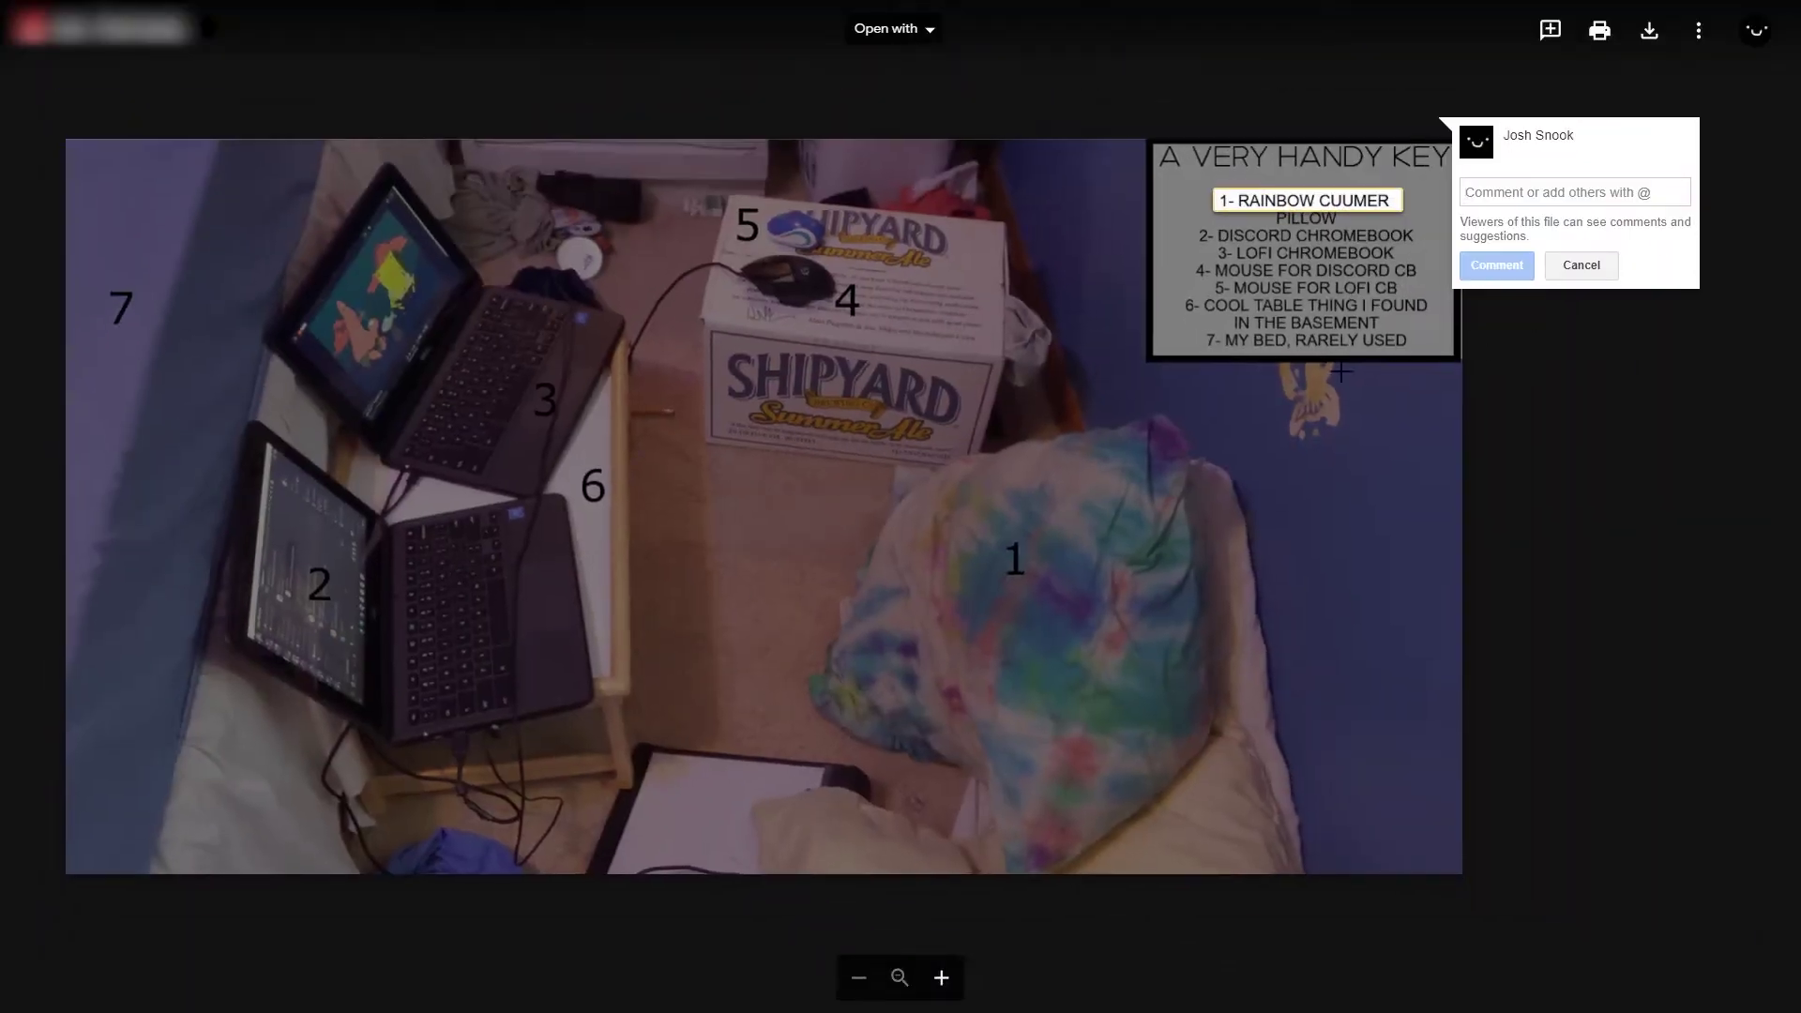
pyautogui.click(1340, 372)
pyautogui.click(1582, 467)
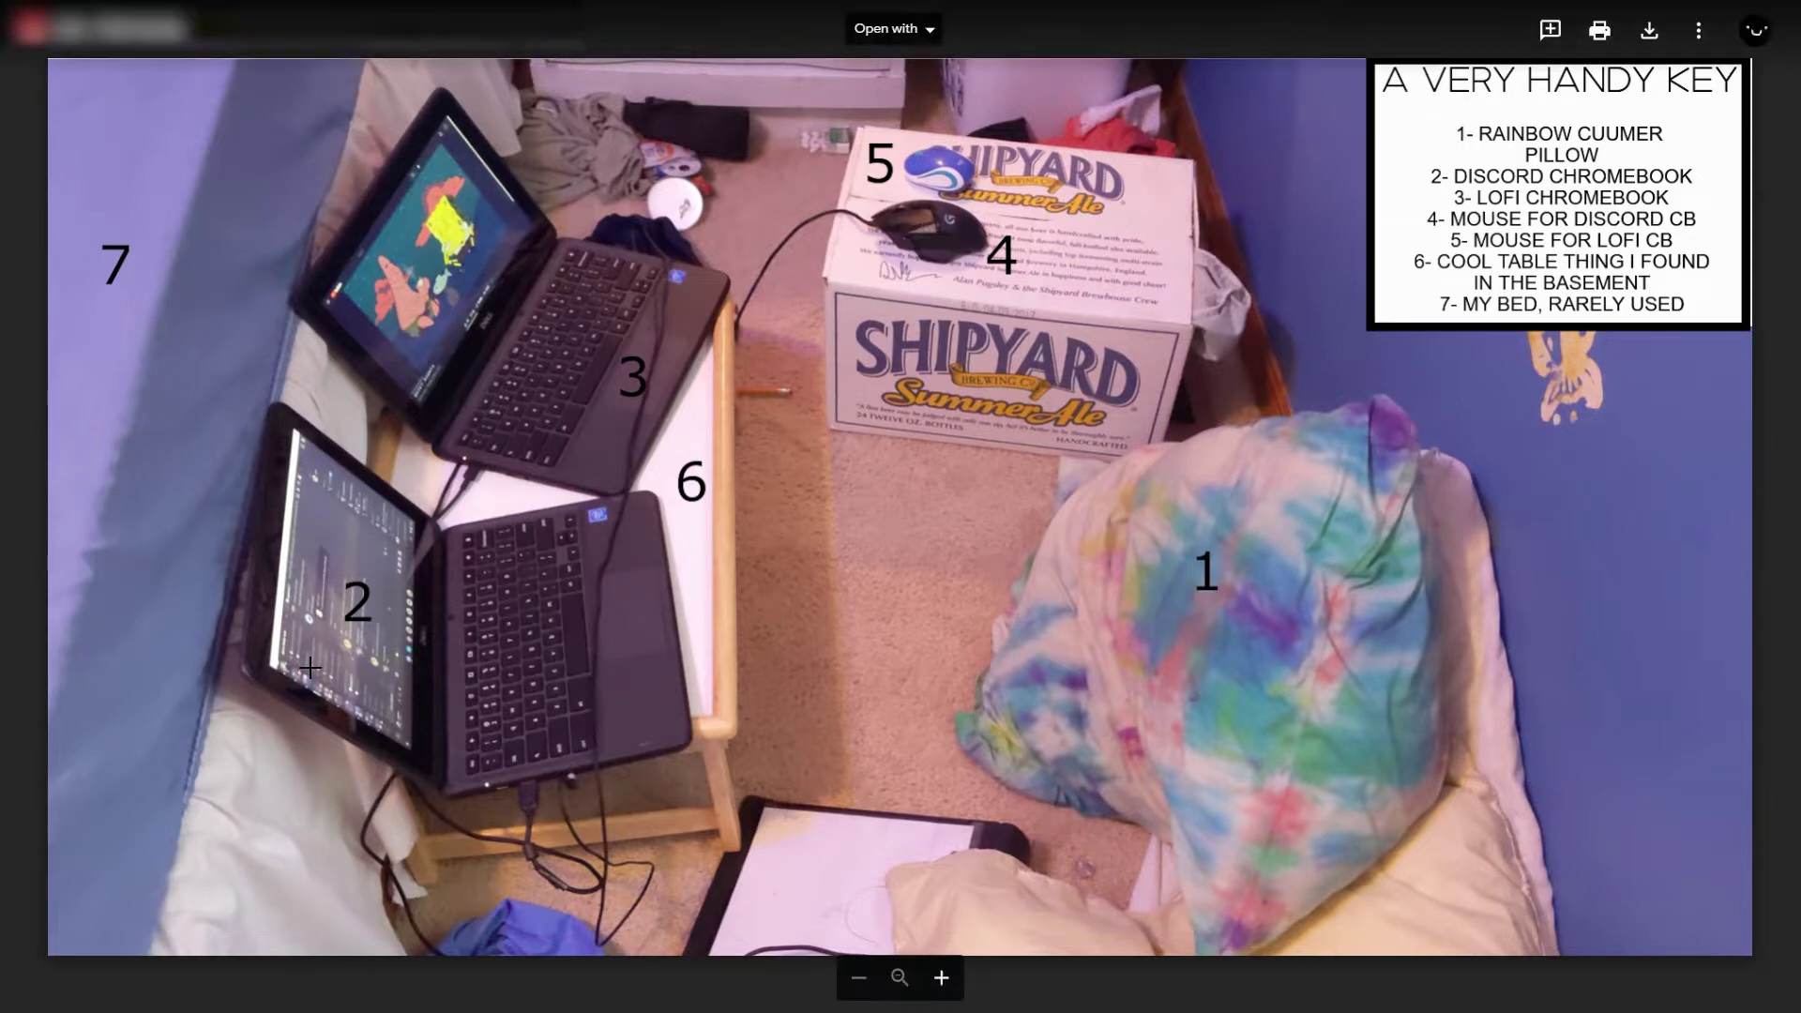
pyautogui.click(380, 616)
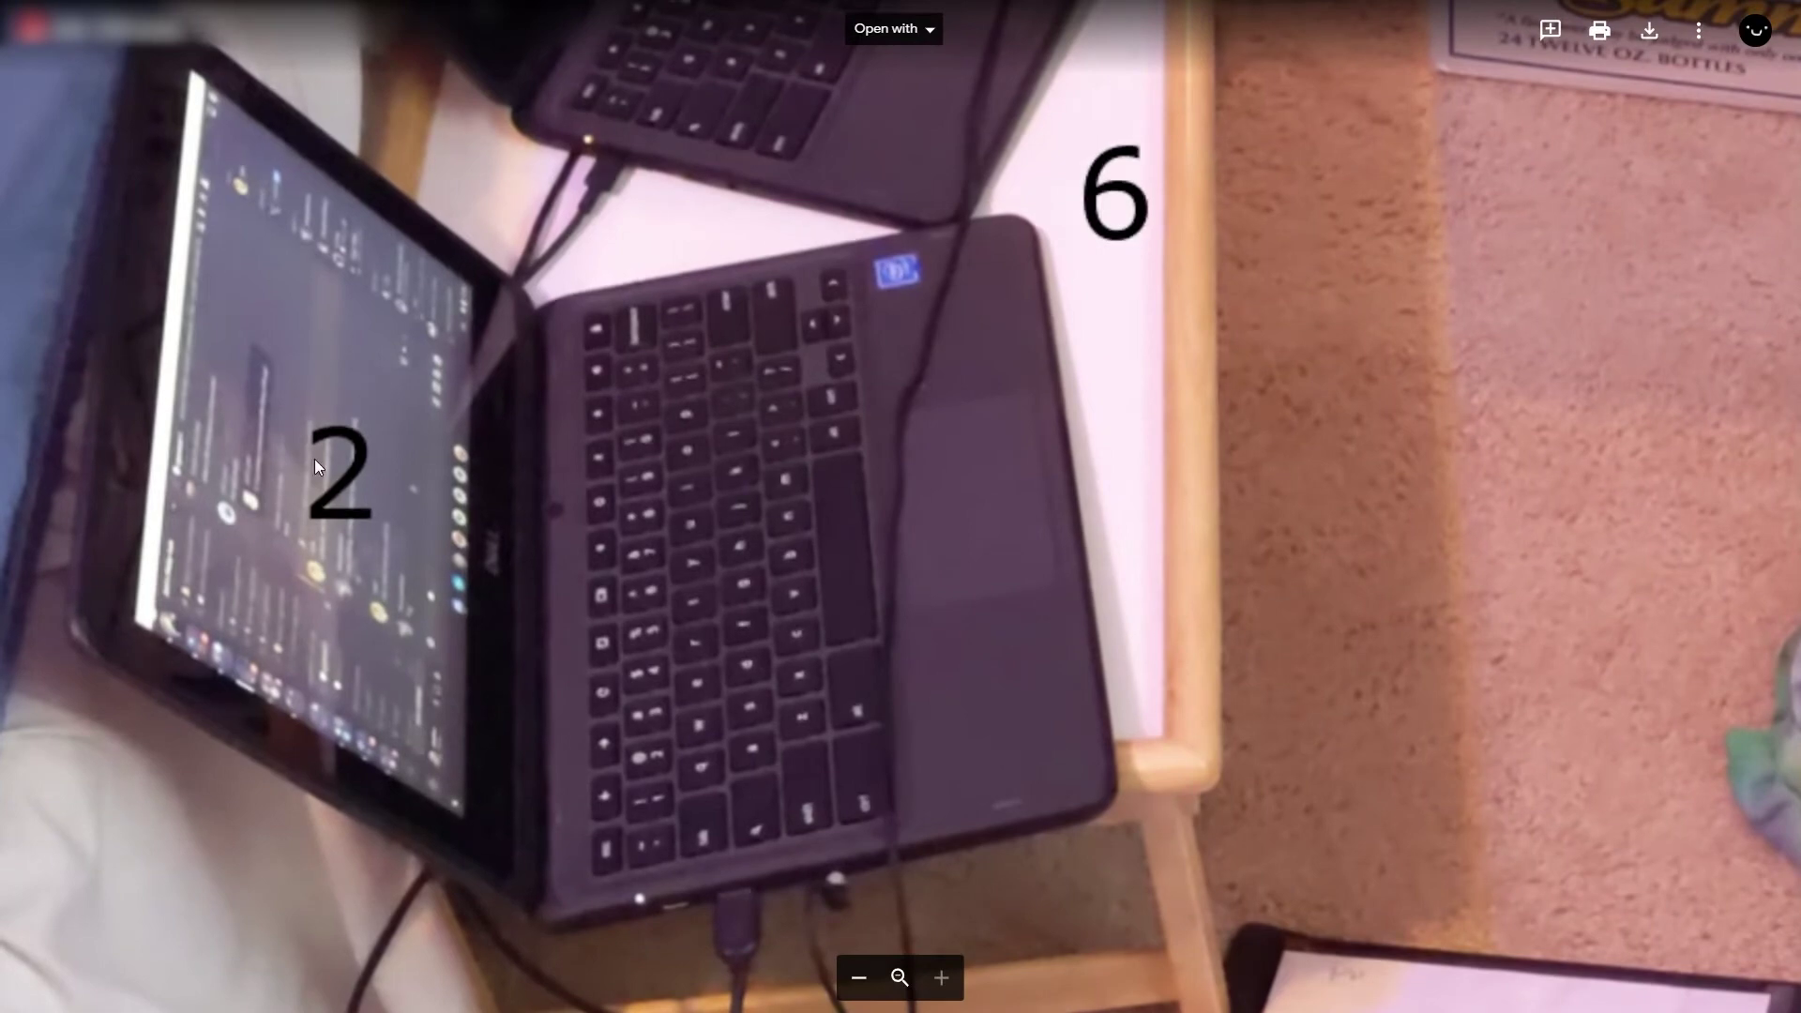
pyautogui.scroll(-3, 337, 573)
pyautogui.scroll(-3, 389, 582)
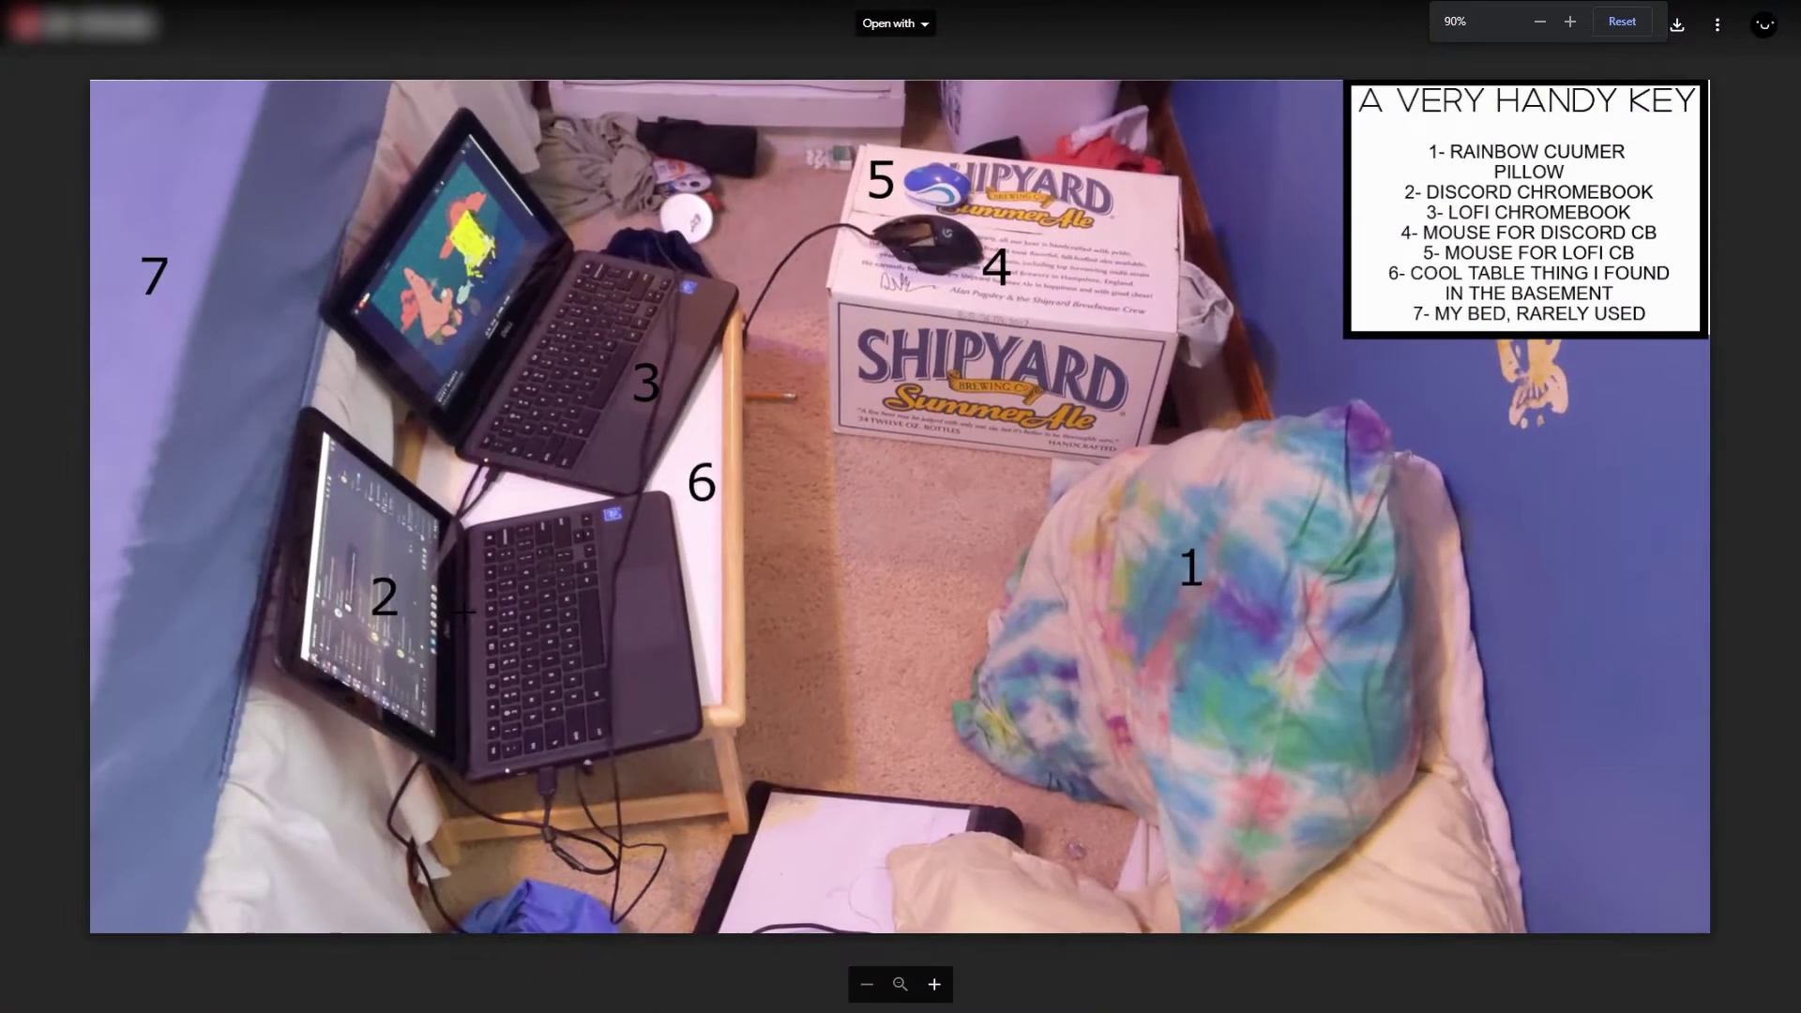
pyautogui.scroll(2, 464, 614)
pyautogui.scroll(-2, 465, 613)
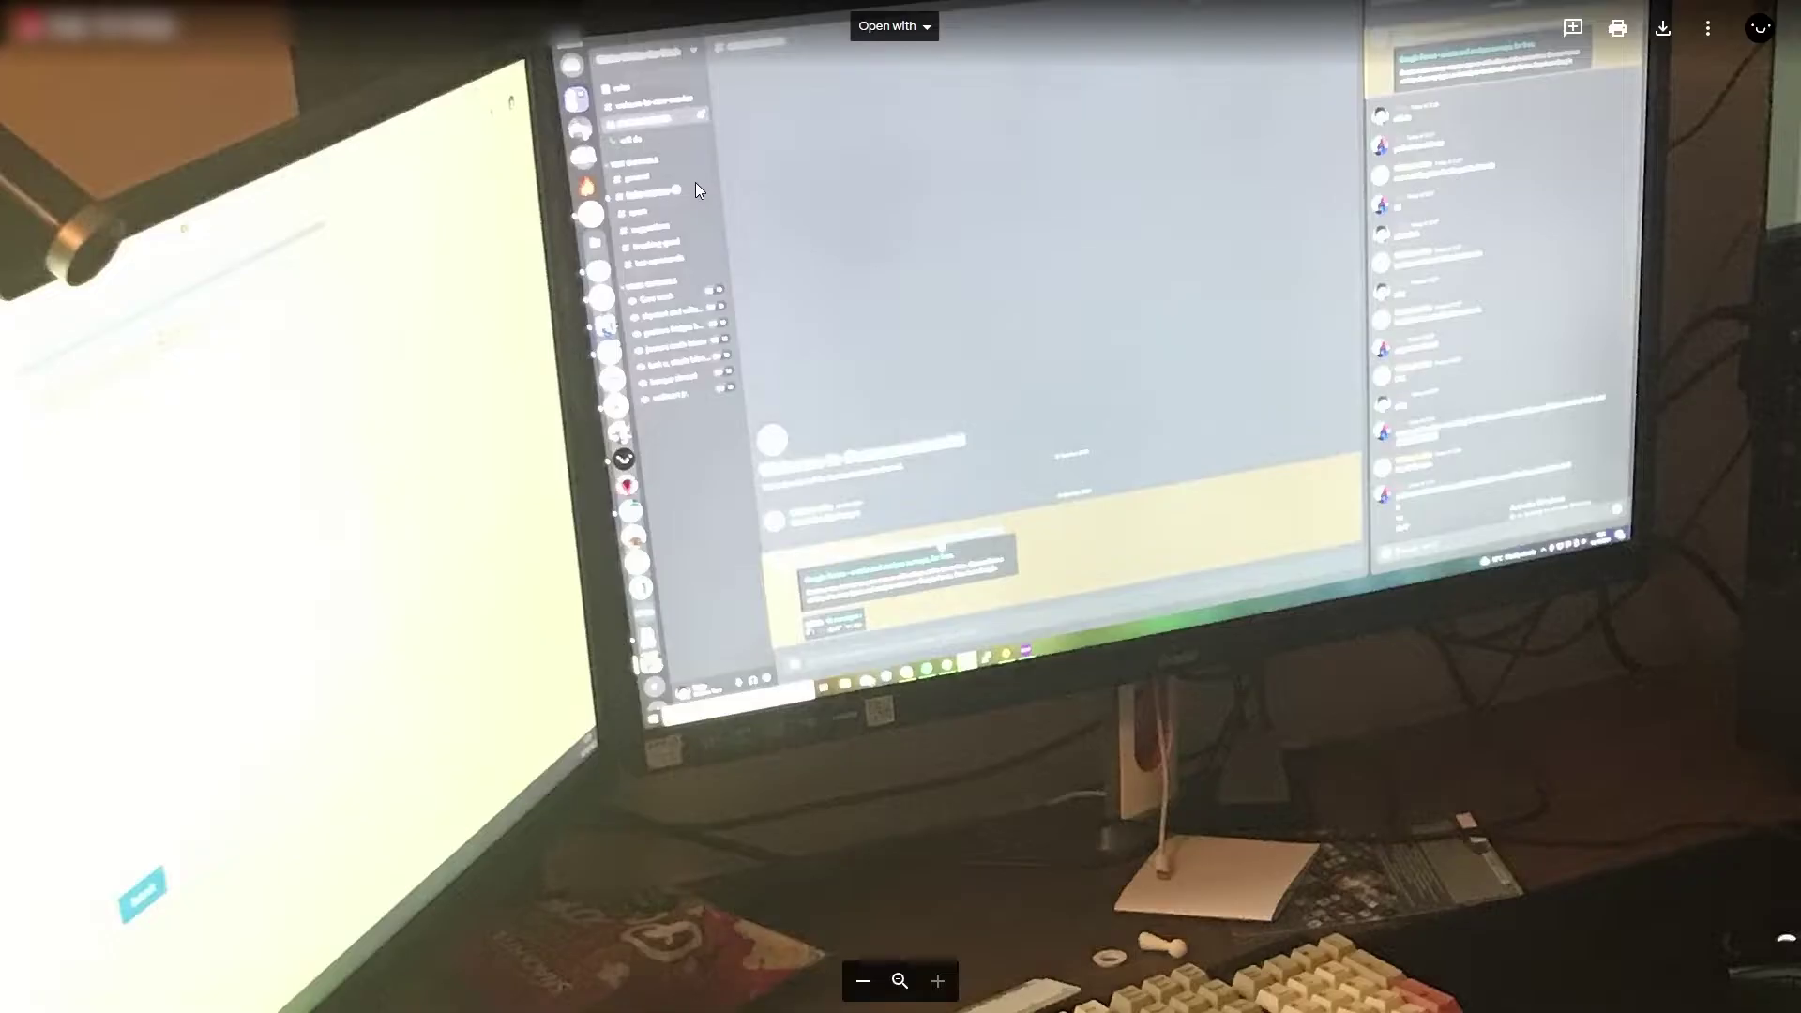
# Pan the zoomed view across the dual-monitor desk photo.
pyautogui.moveTo(714, 182)
pyautogui.mouseDown()
pyautogui.moveTo(598, 307)
pyautogui.moveTo(629, 337)
pyautogui.mouseUp()
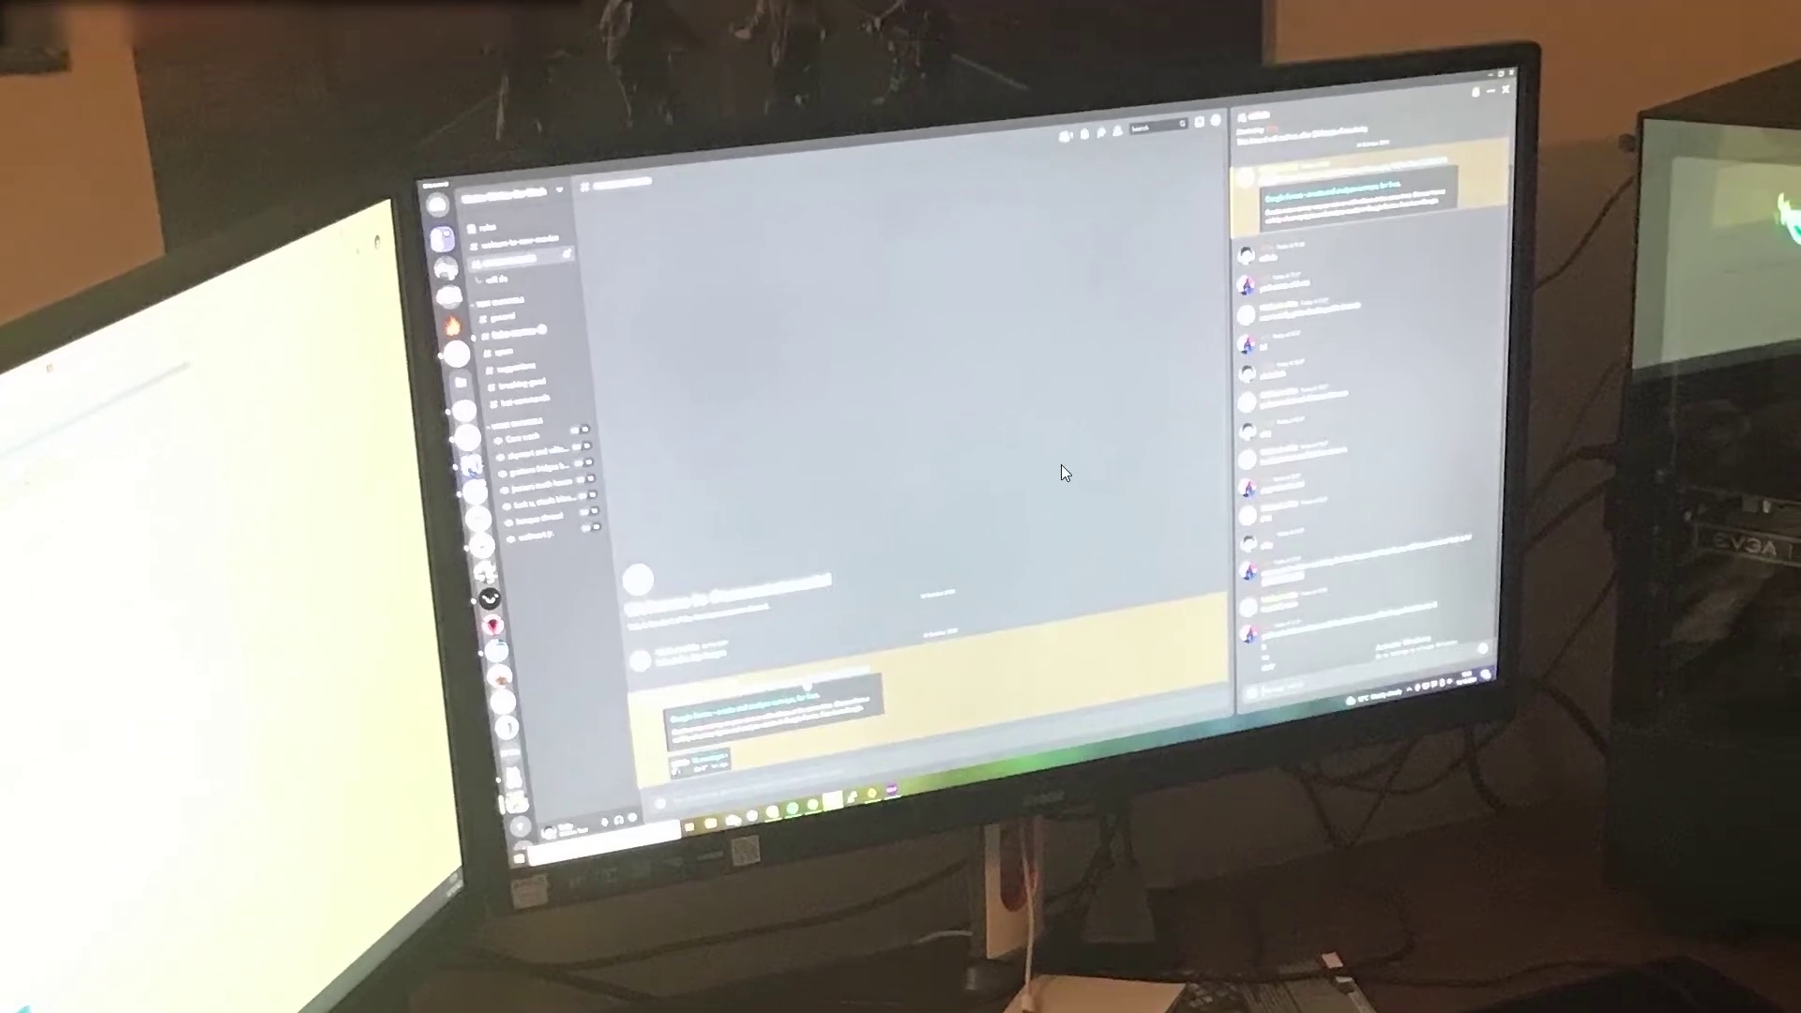
pyautogui.scroll(-5, 1061, 464)
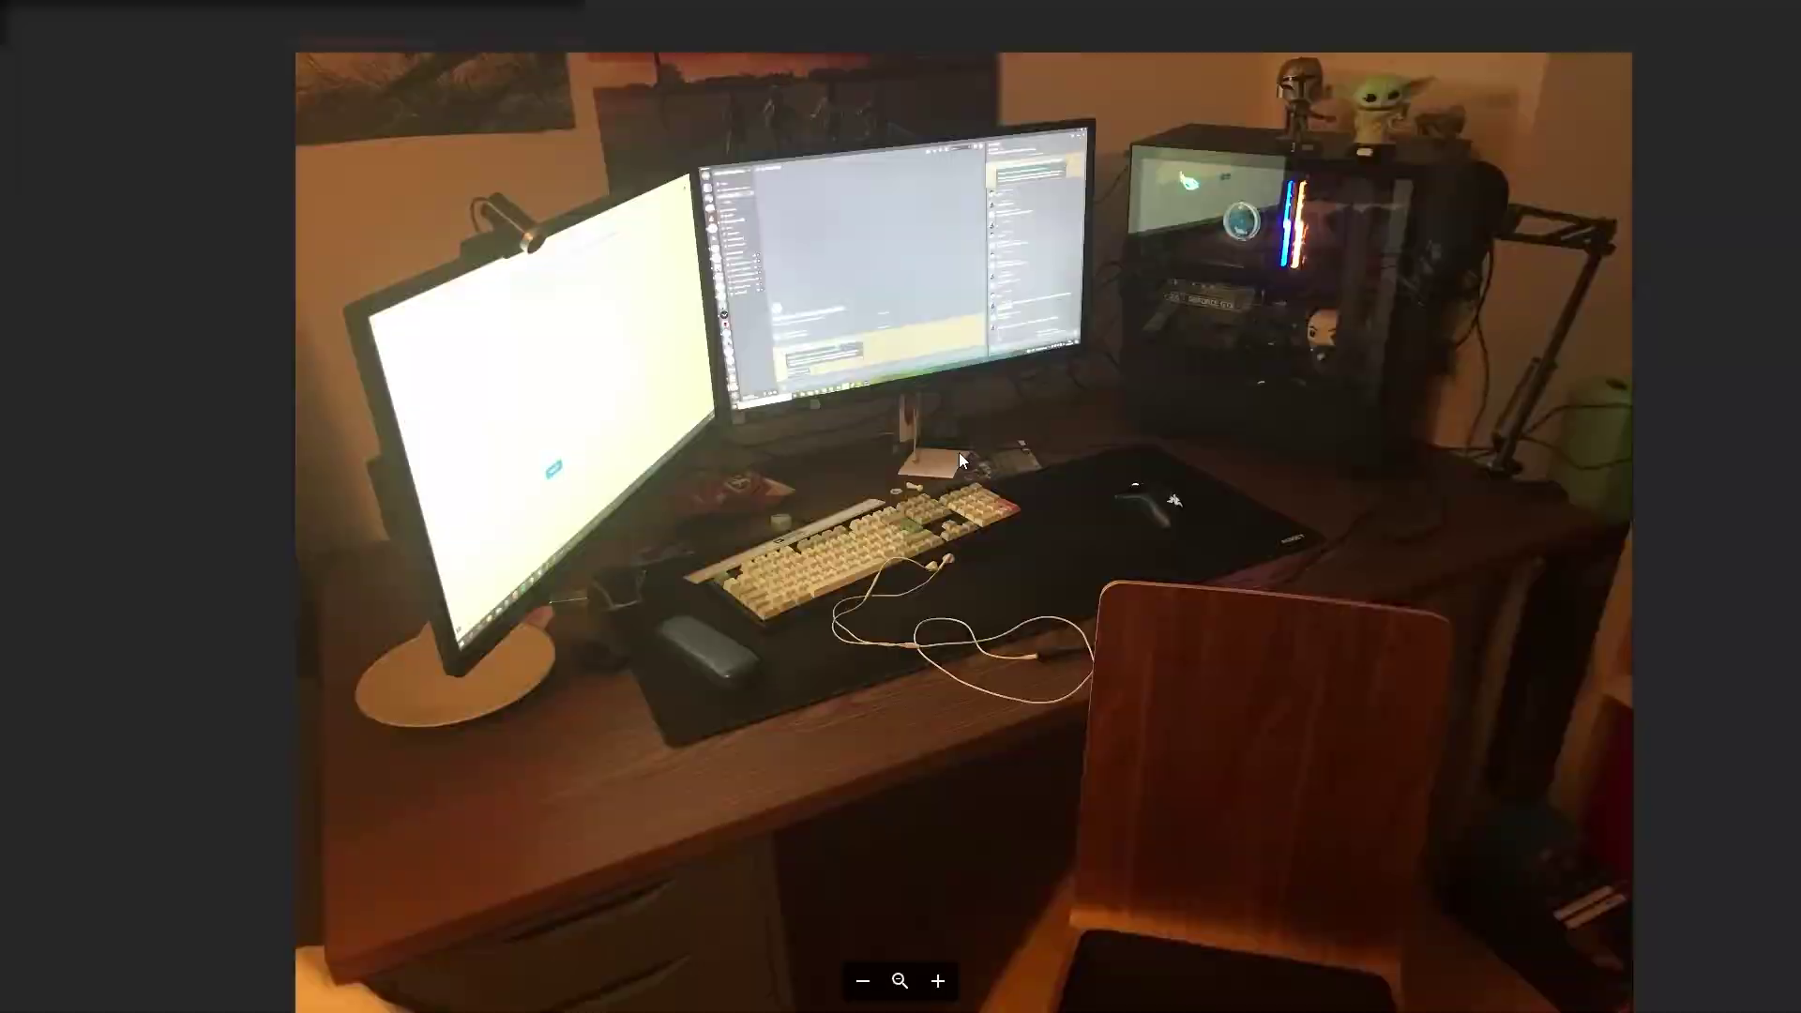
pyautogui.scroll(3, 958, 451)
pyautogui.scroll(3, 1205, 606)
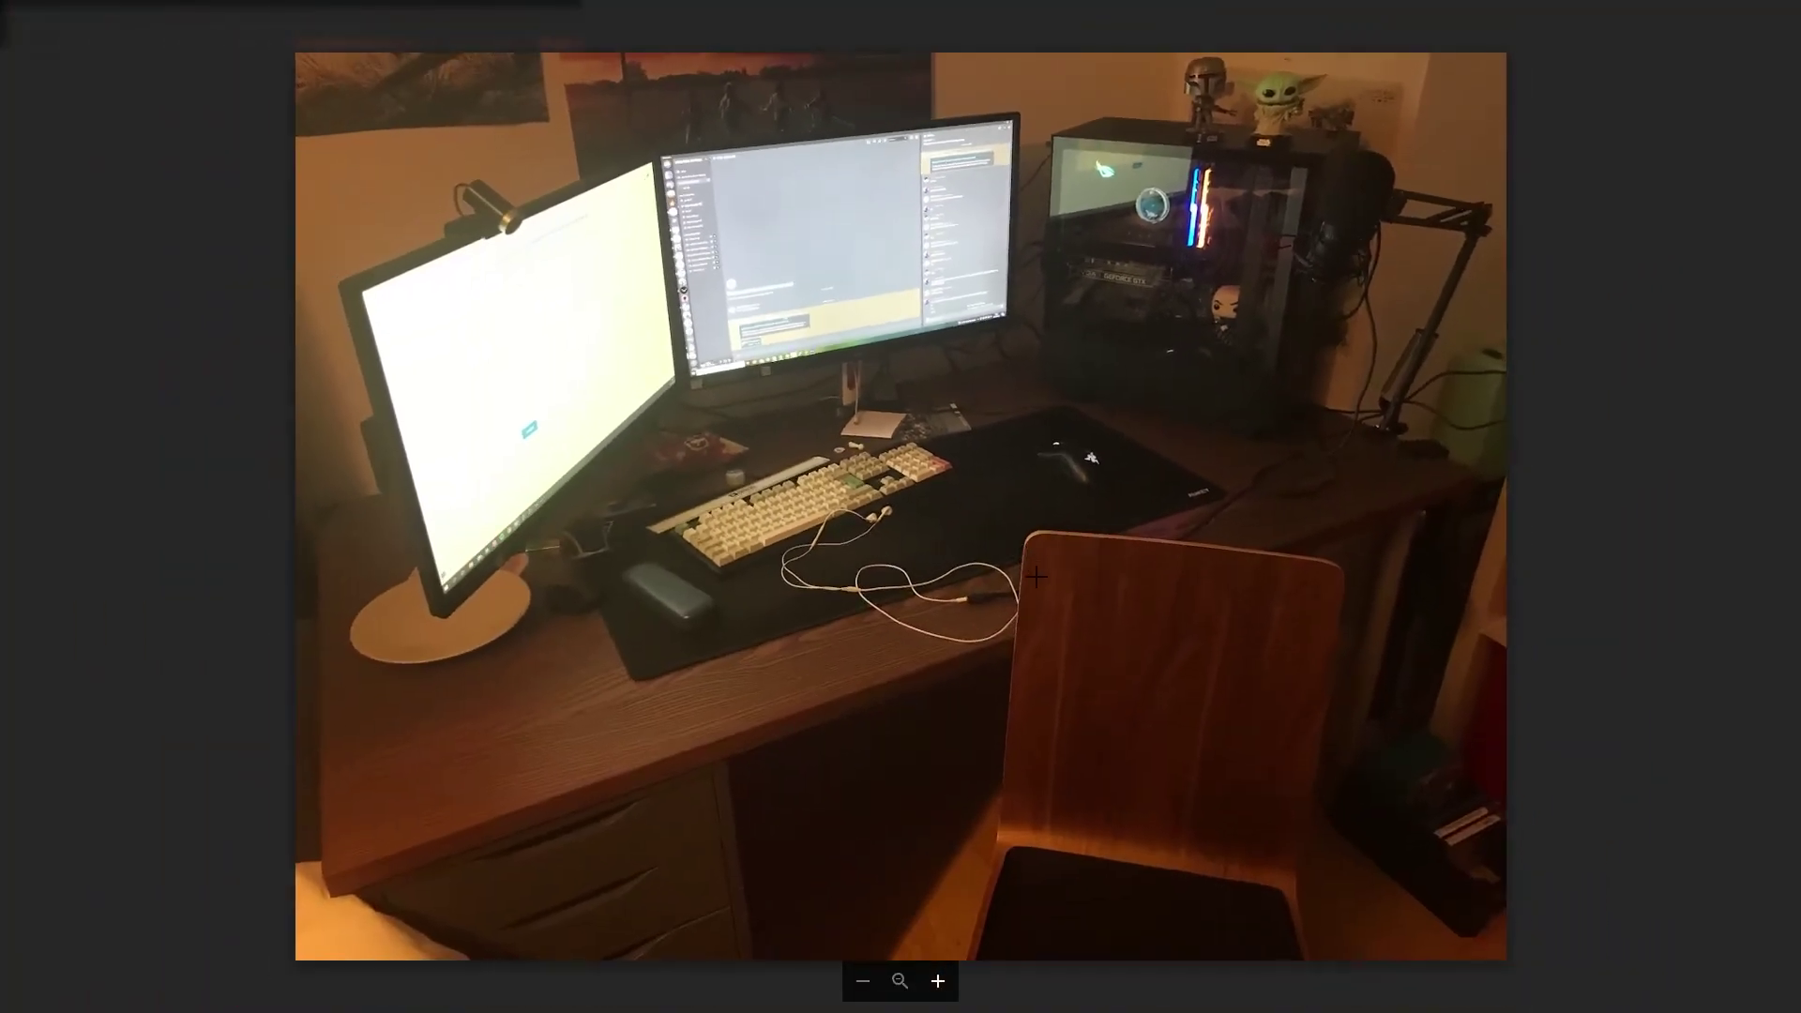
pyautogui.scroll(3, 1515, 876)
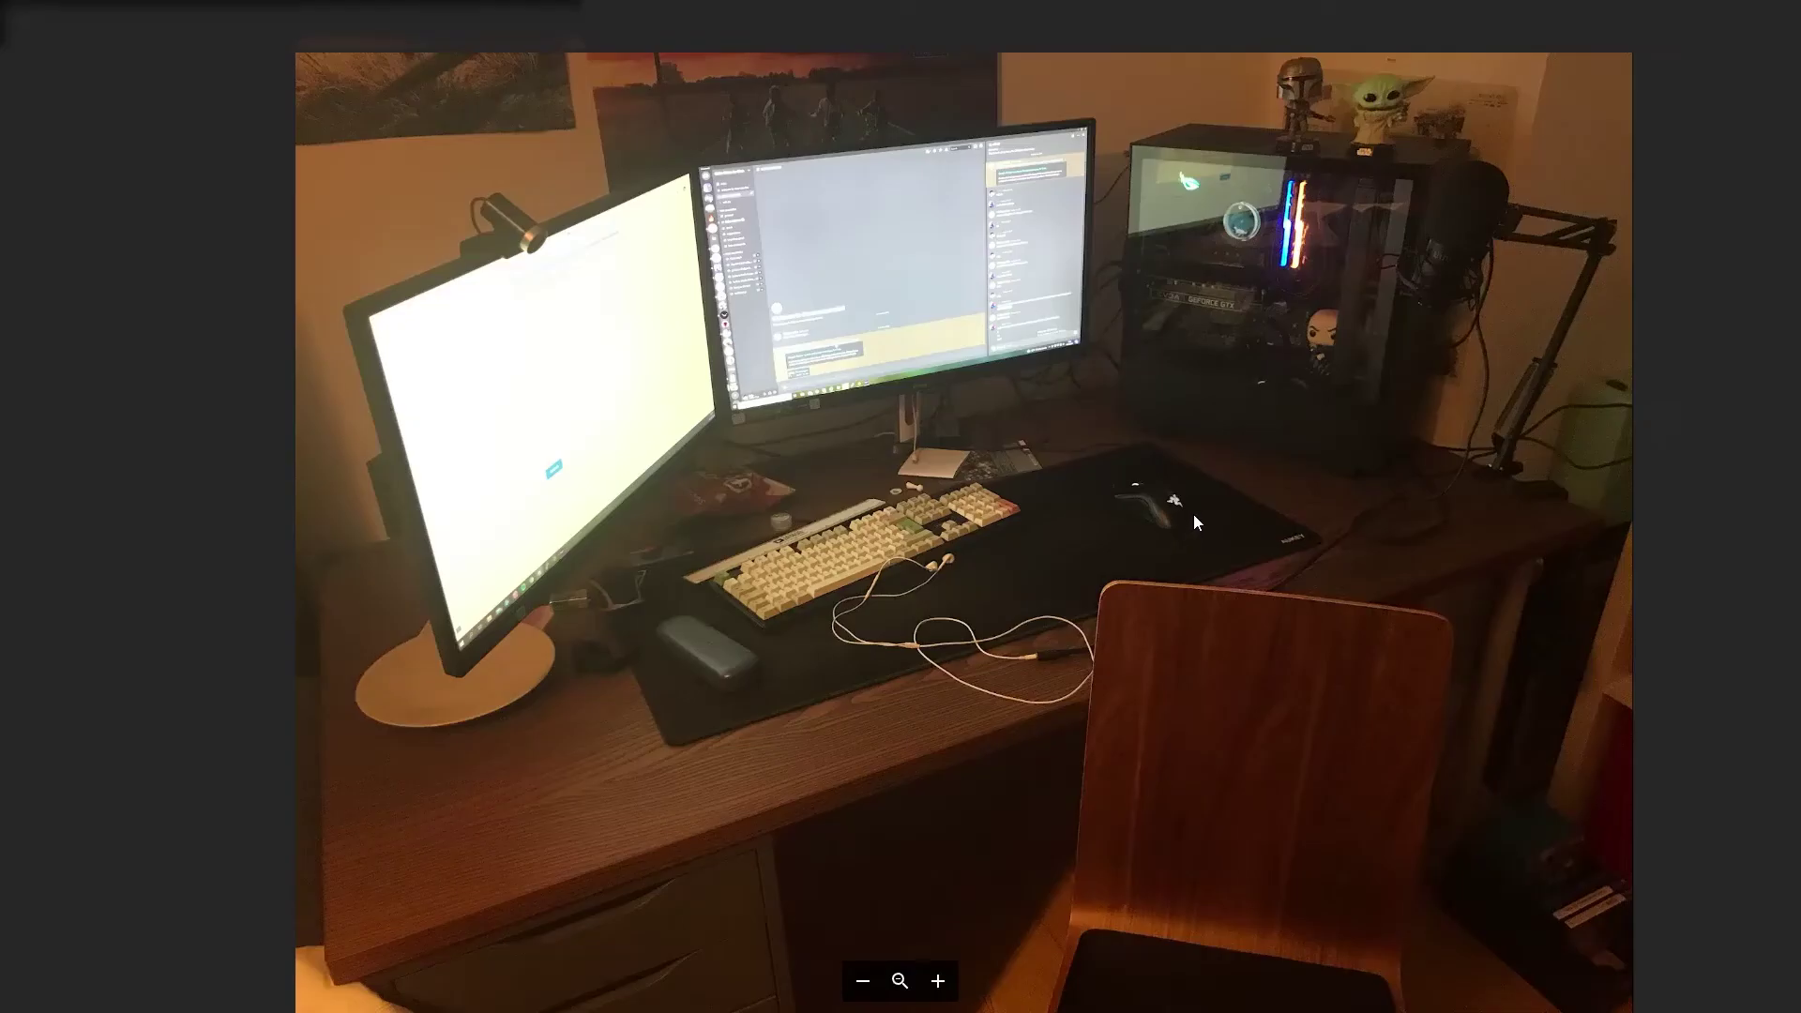
pyautogui.scroll(4, 656, 479)
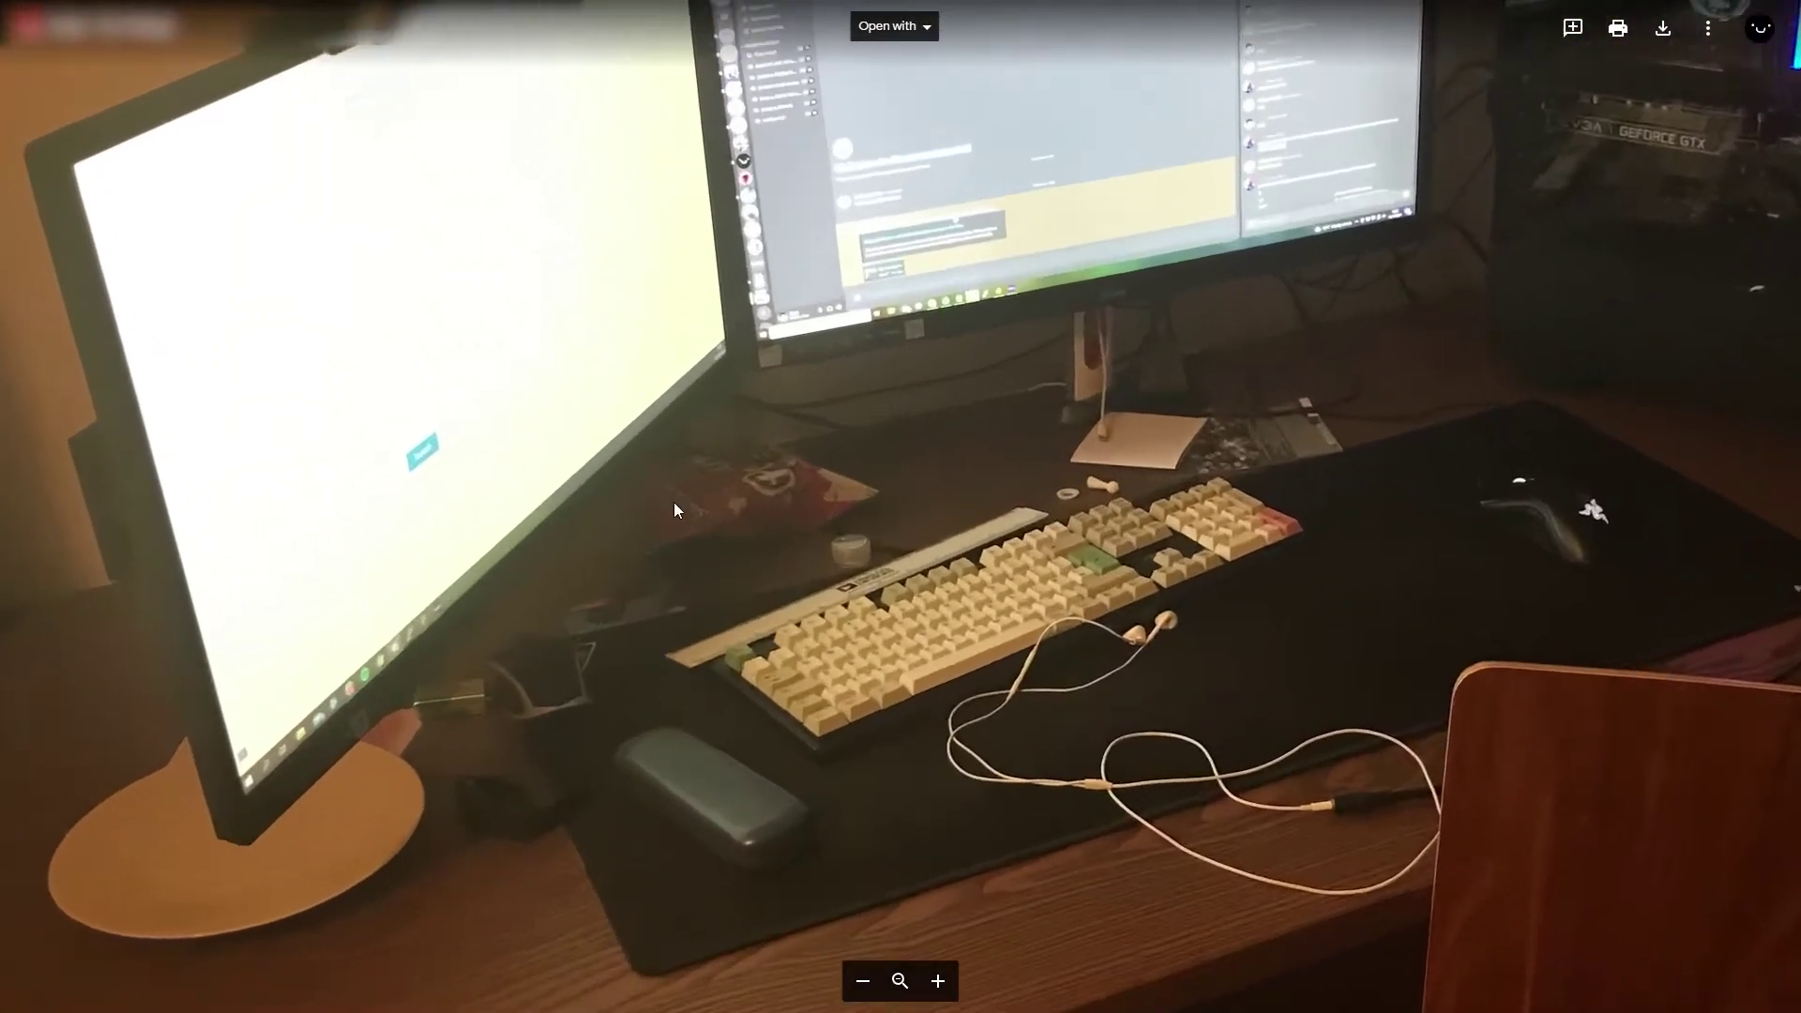
pyautogui.scroll(3, 776, 512)
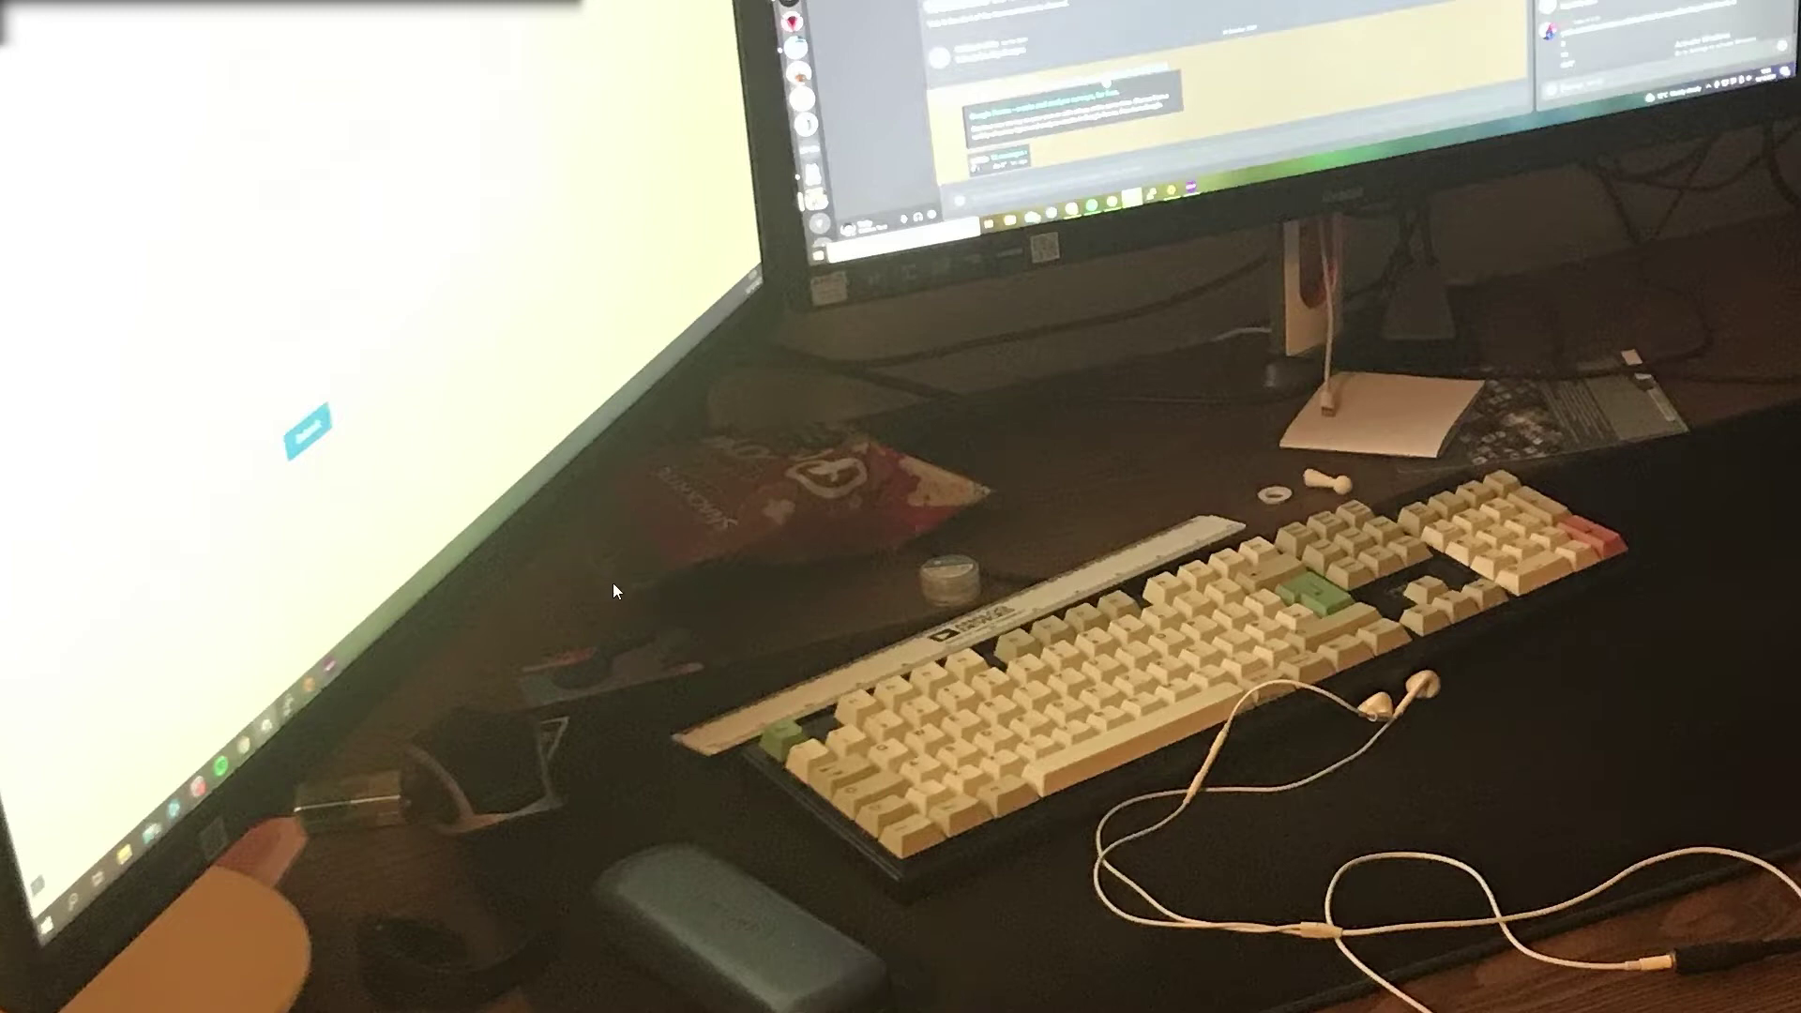
# Advance to the next photo, showing the PC's internals.
pyautogui.press('Right')
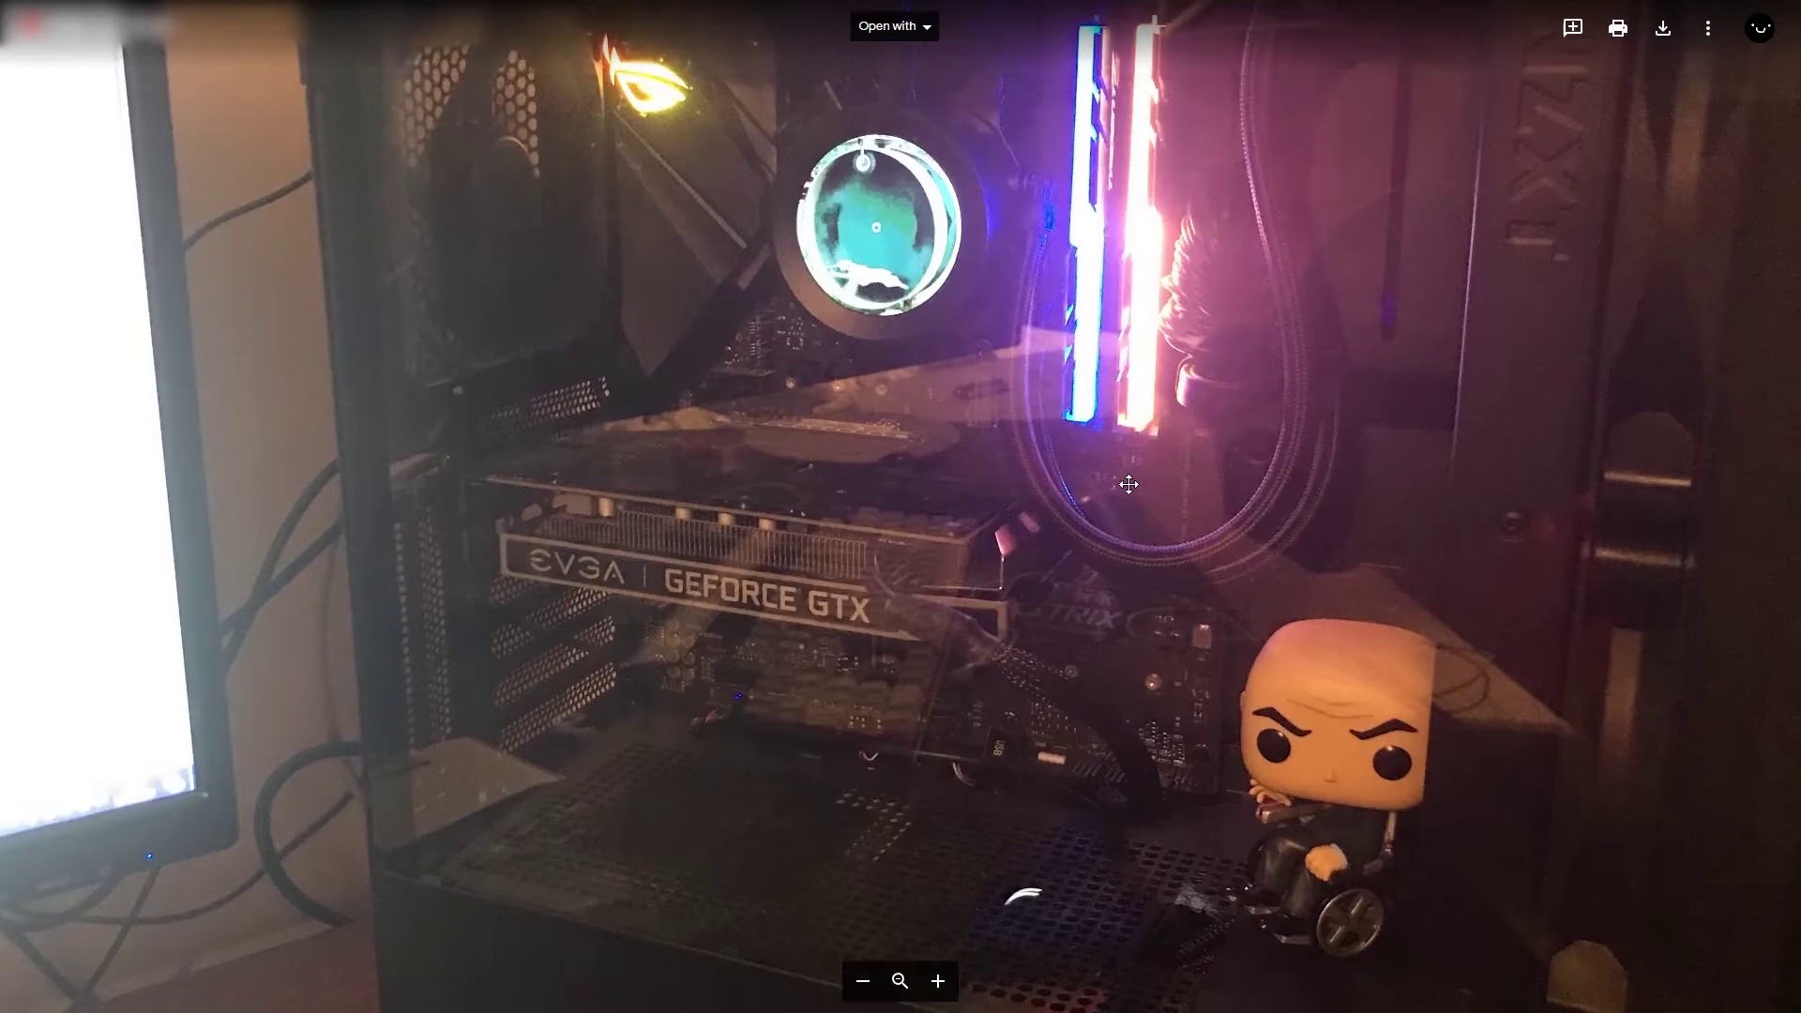
pyautogui.scroll(2, 1139, 484)
pyautogui.scroll(2, 1266, 510)
pyautogui.scroll(2, 1339, 522)
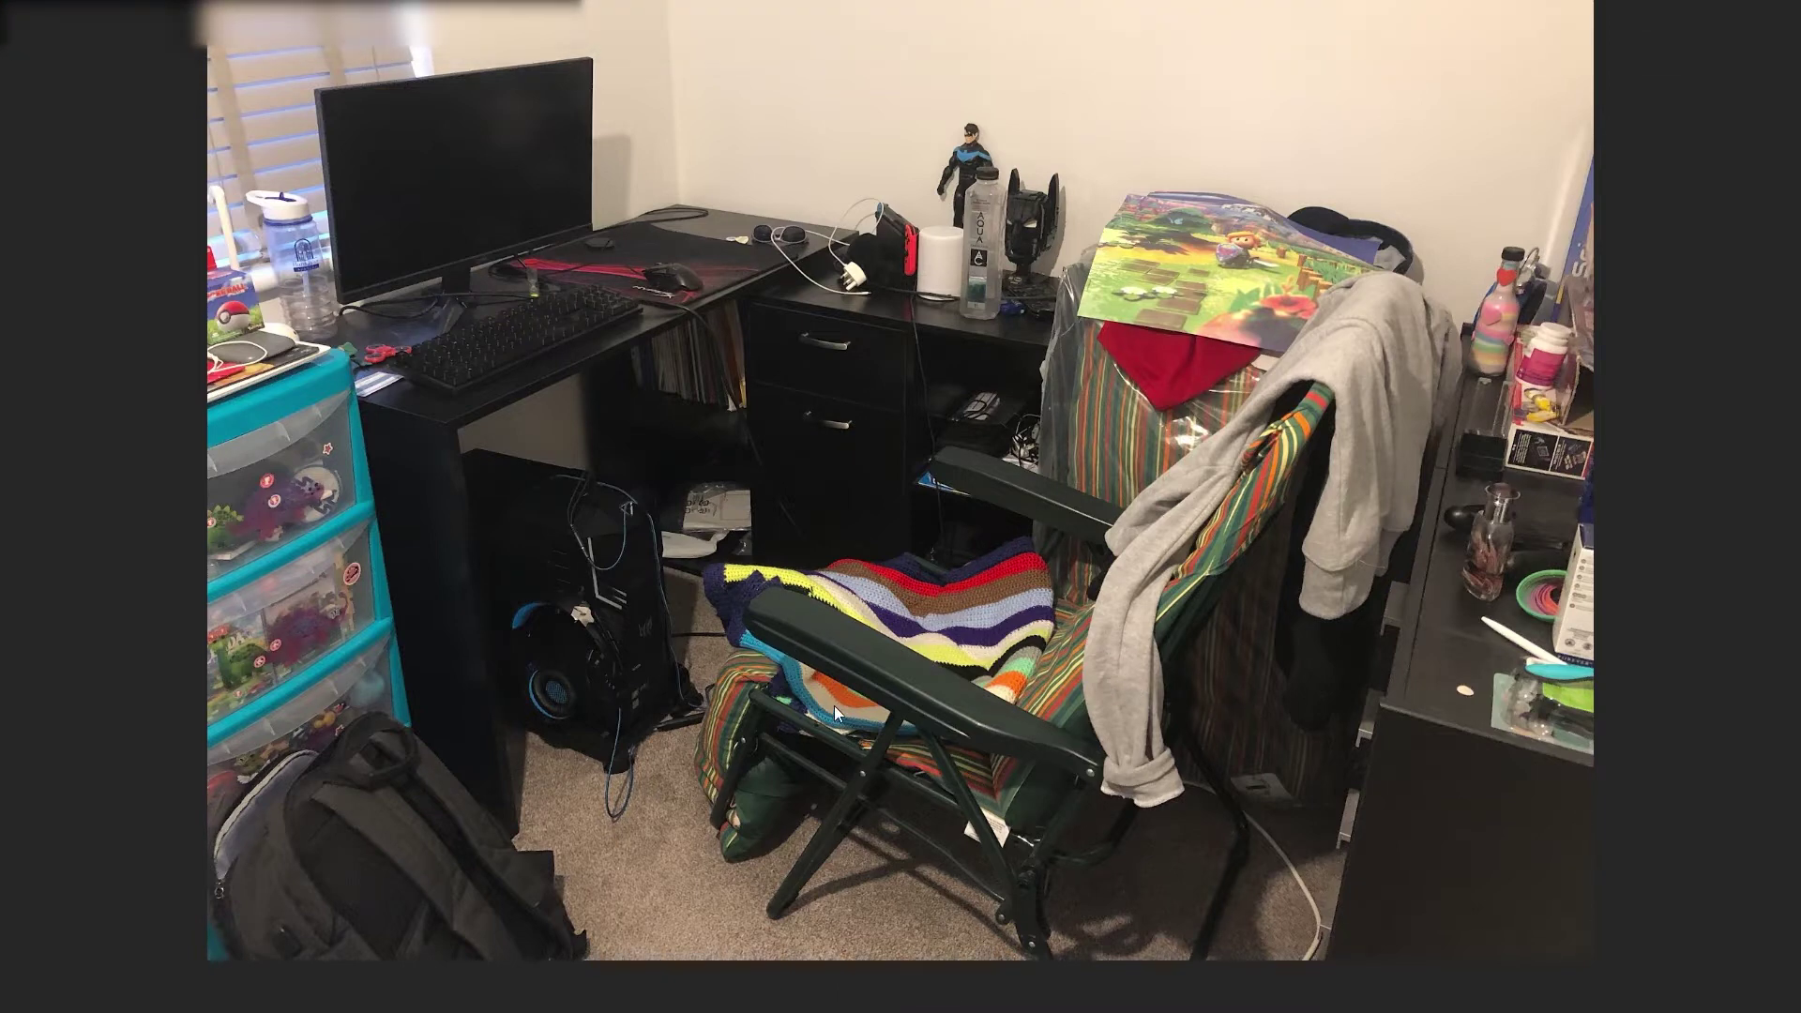
pyautogui.scroll(-3, 902, 611)
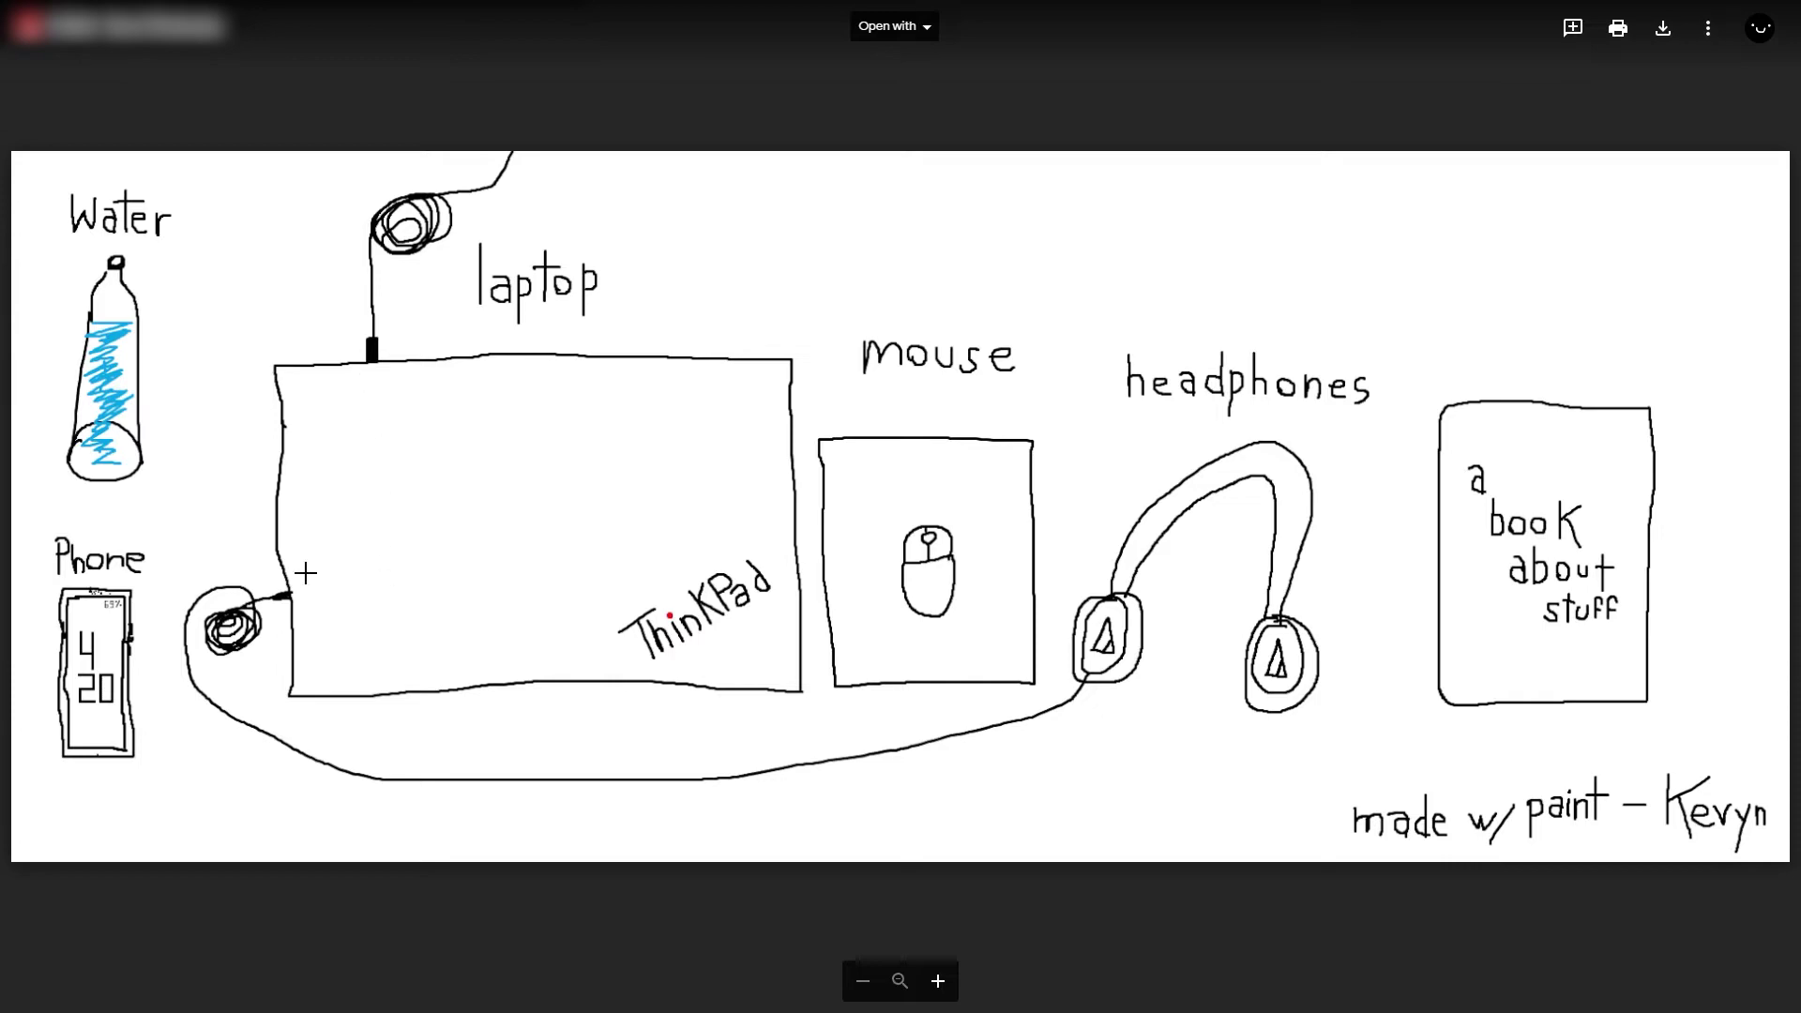
pyautogui.scroll(2, 75, 373)
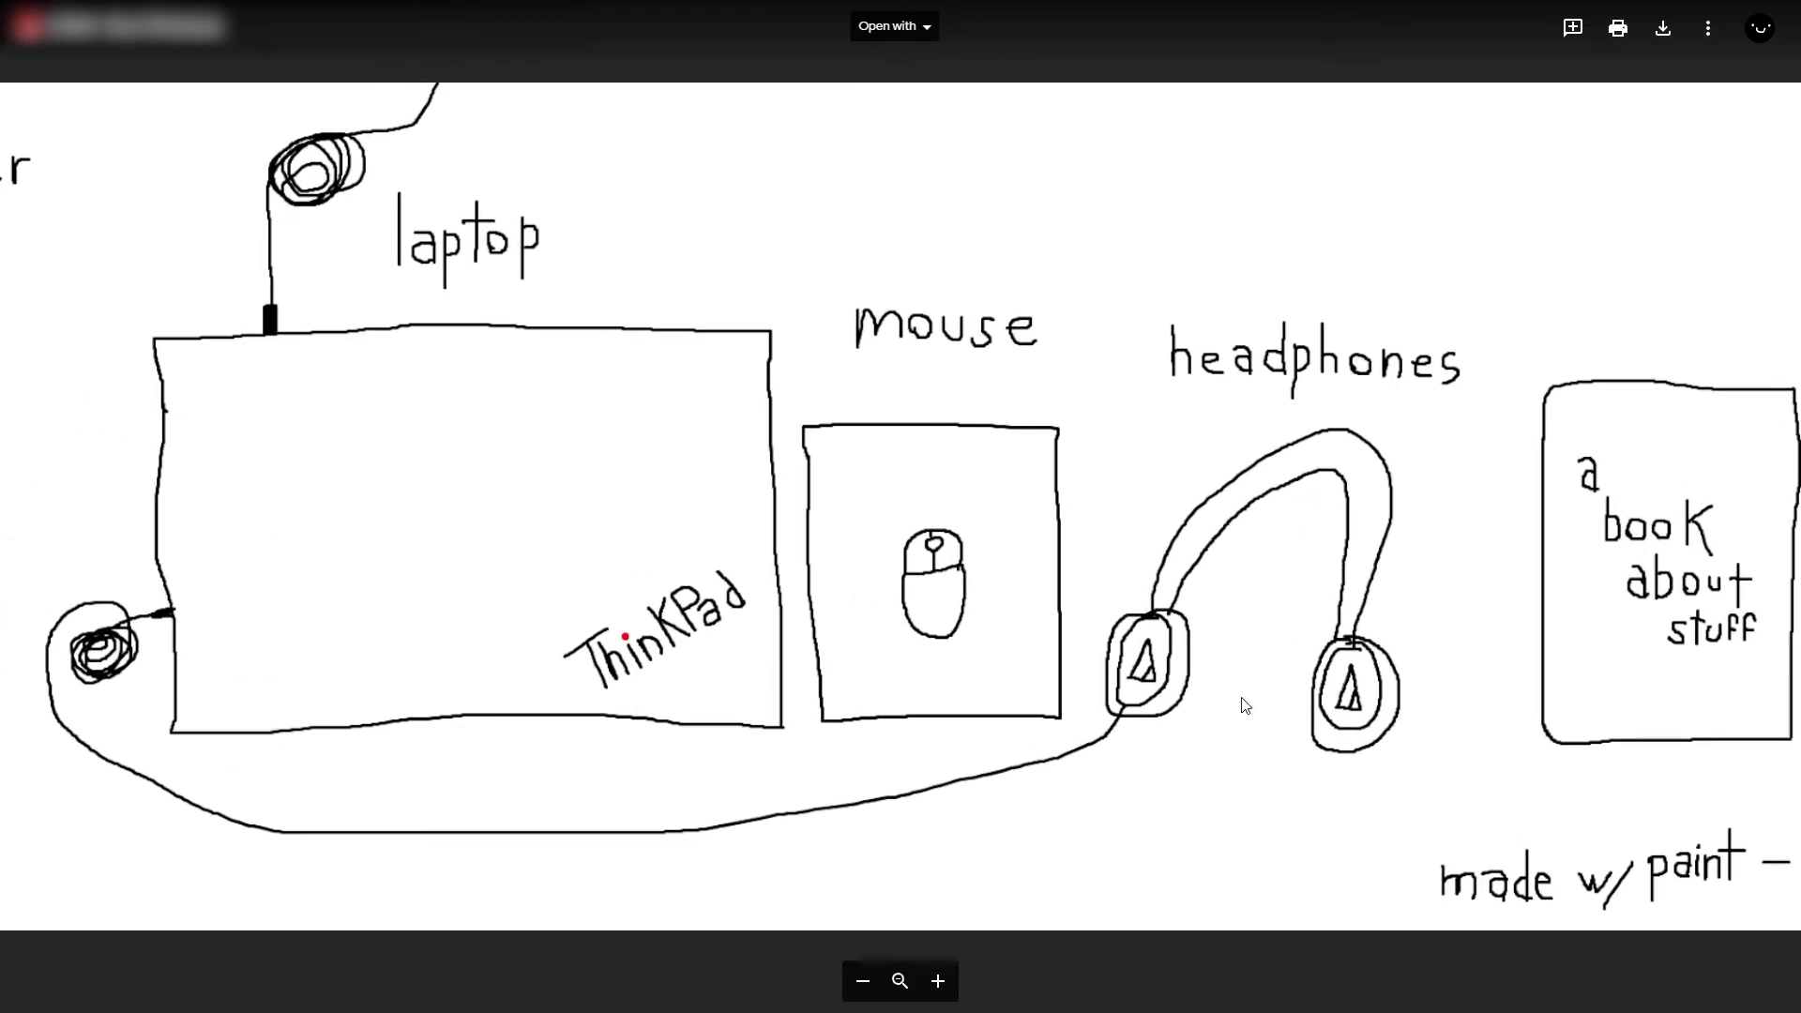
pyautogui.scroll(-1, 1244, 706)
pyautogui.scroll(3, 985, 633)
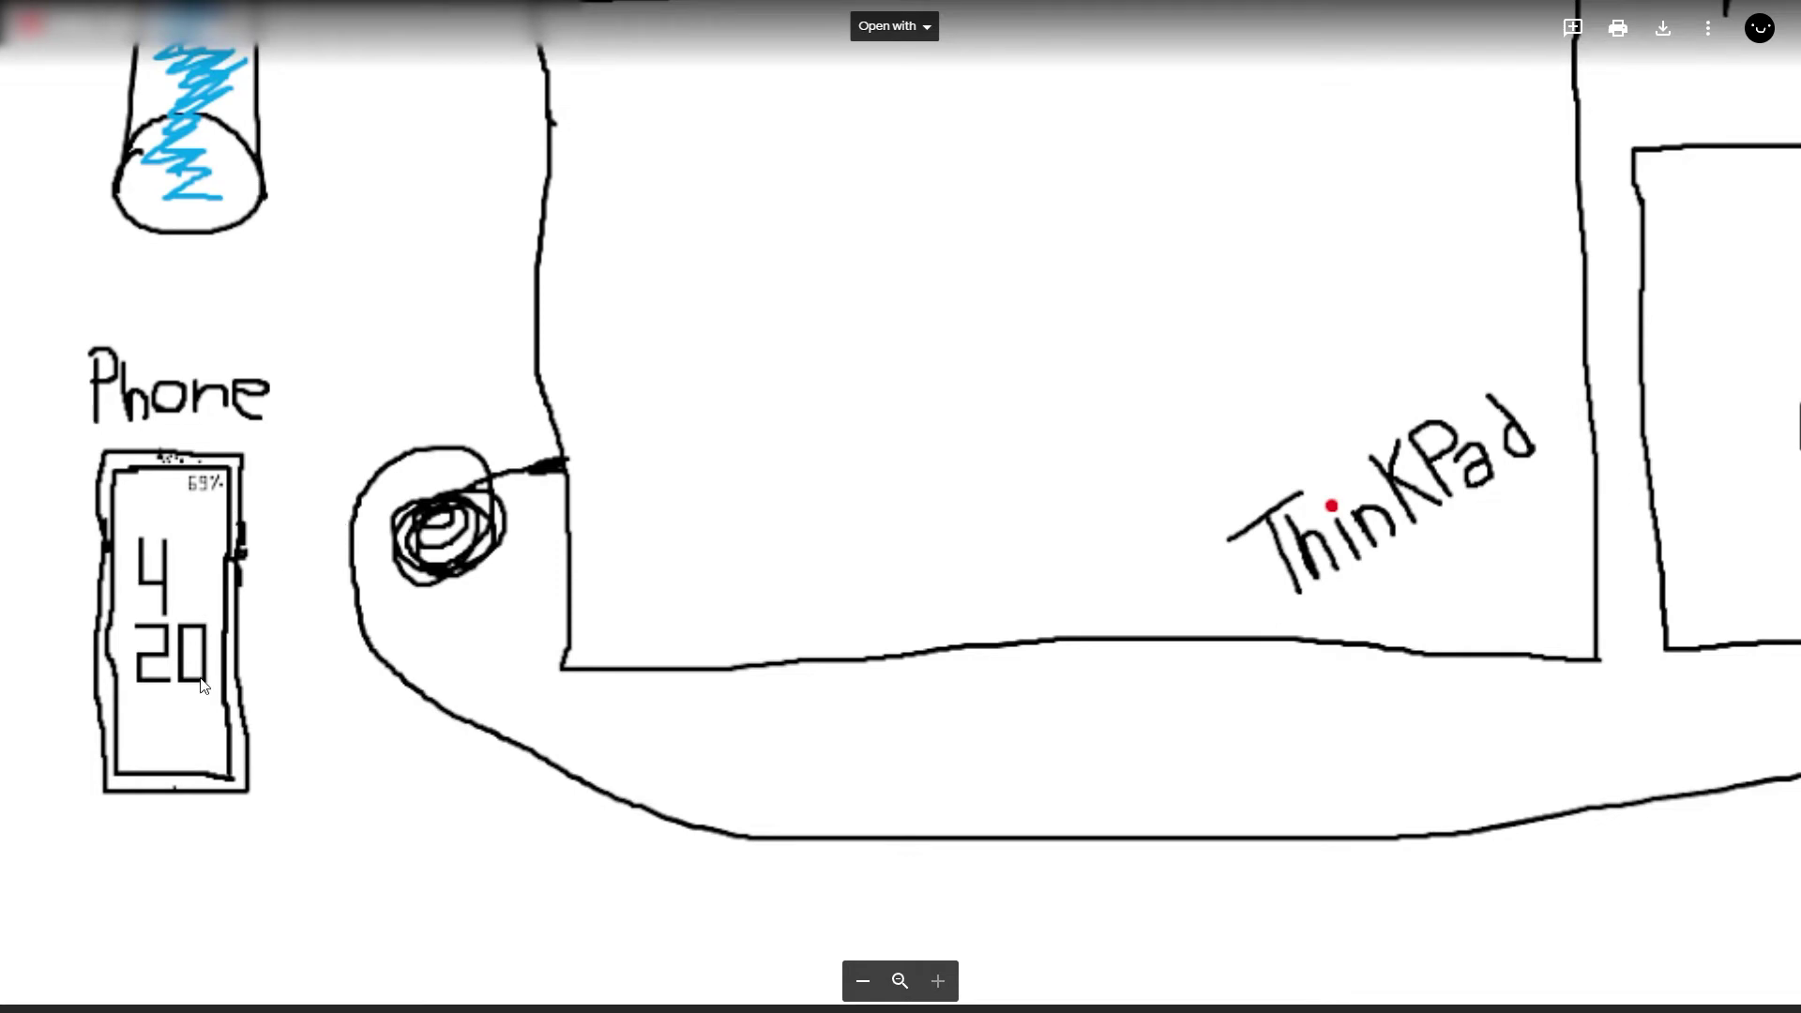
pyautogui.scroll(-4, 203, 685)
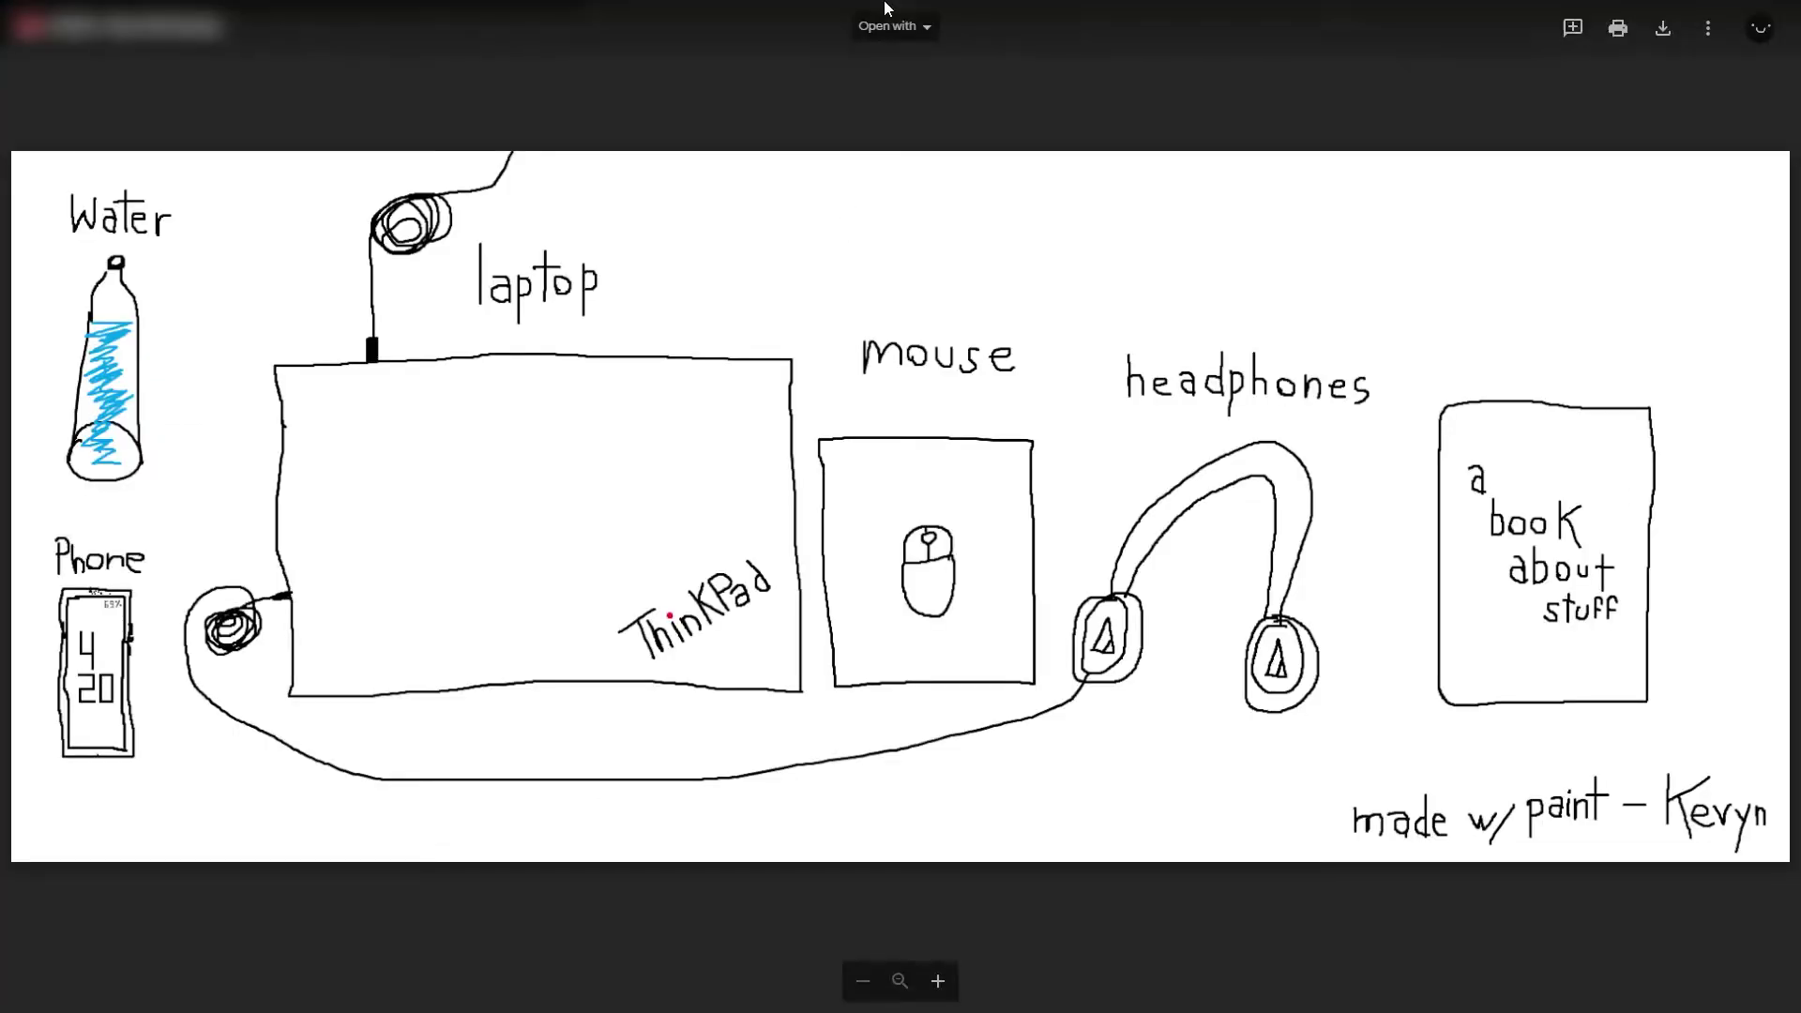
# Begin a comment on the hand-drawn desk sketch, then dismiss the comment box.
pyautogui.click(1484, 608)
pyautogui.click(1601, 287)
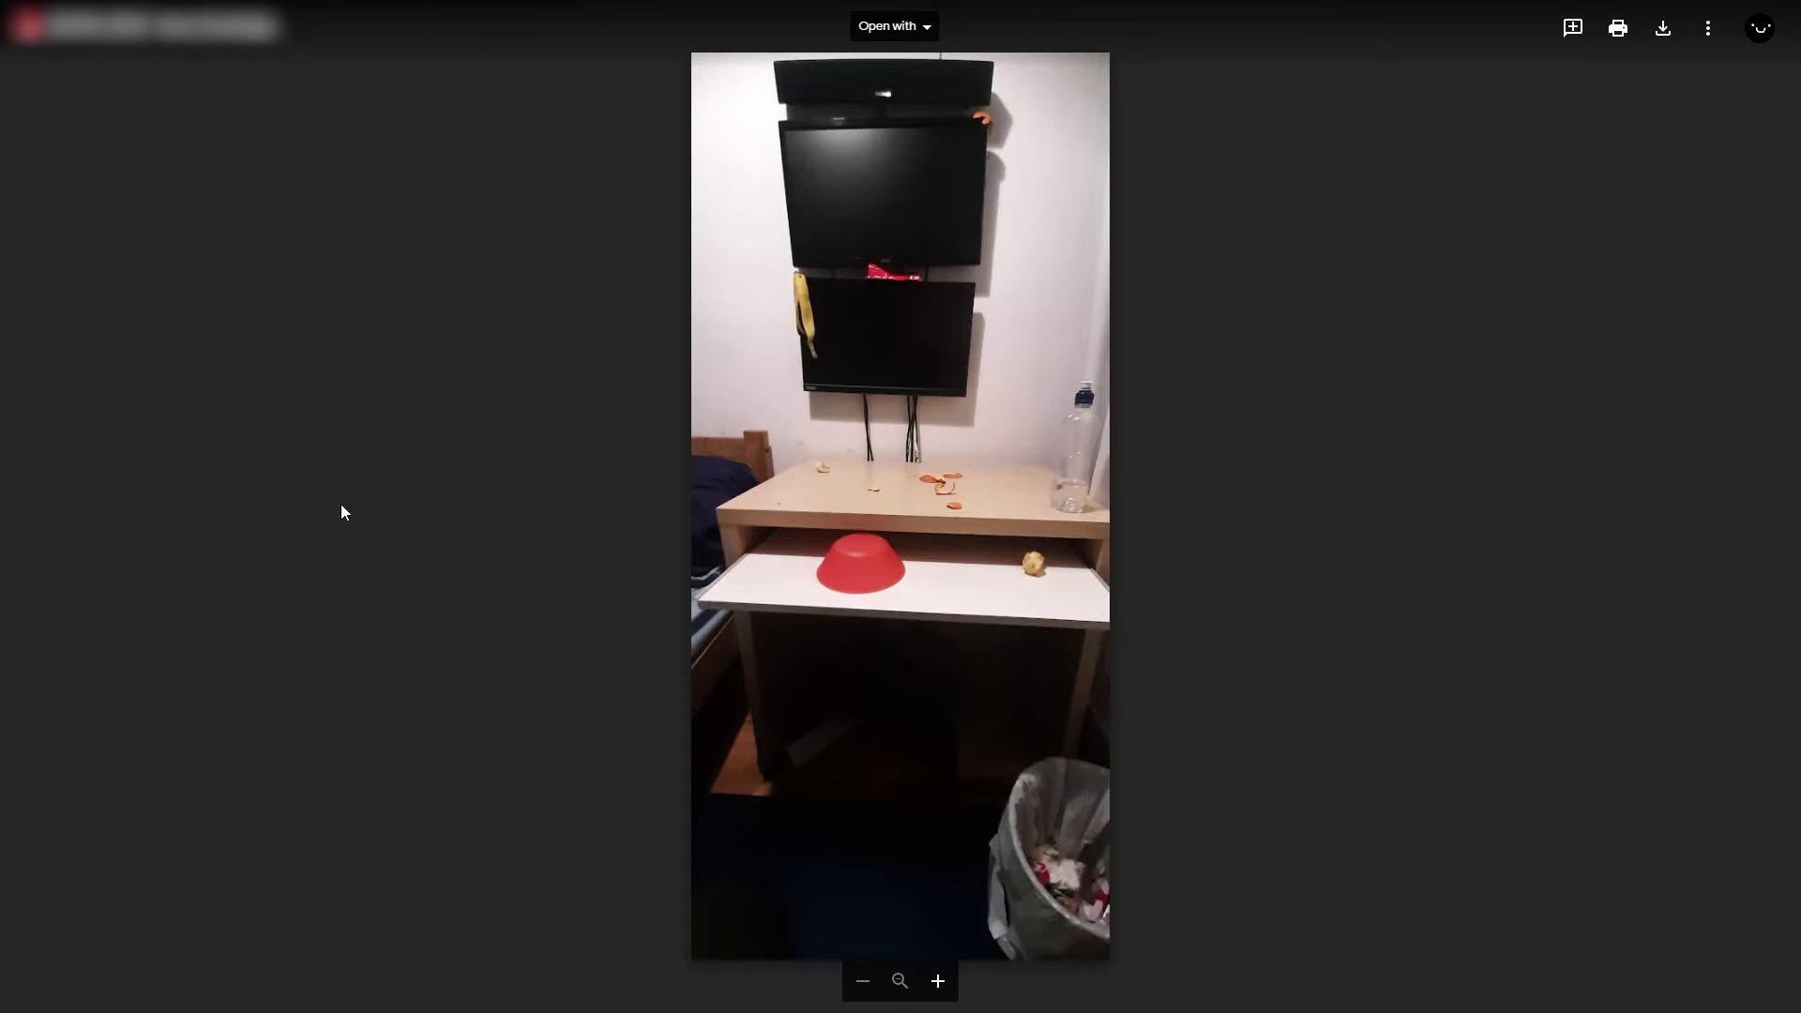
# Zoom in on the red bowl, pan down to the pull-out shelf, then return to full view.
pyautogui.click(861, 563)
pyautogui.moveTo(728, 444); pyautogui.dragTo(730, 548)
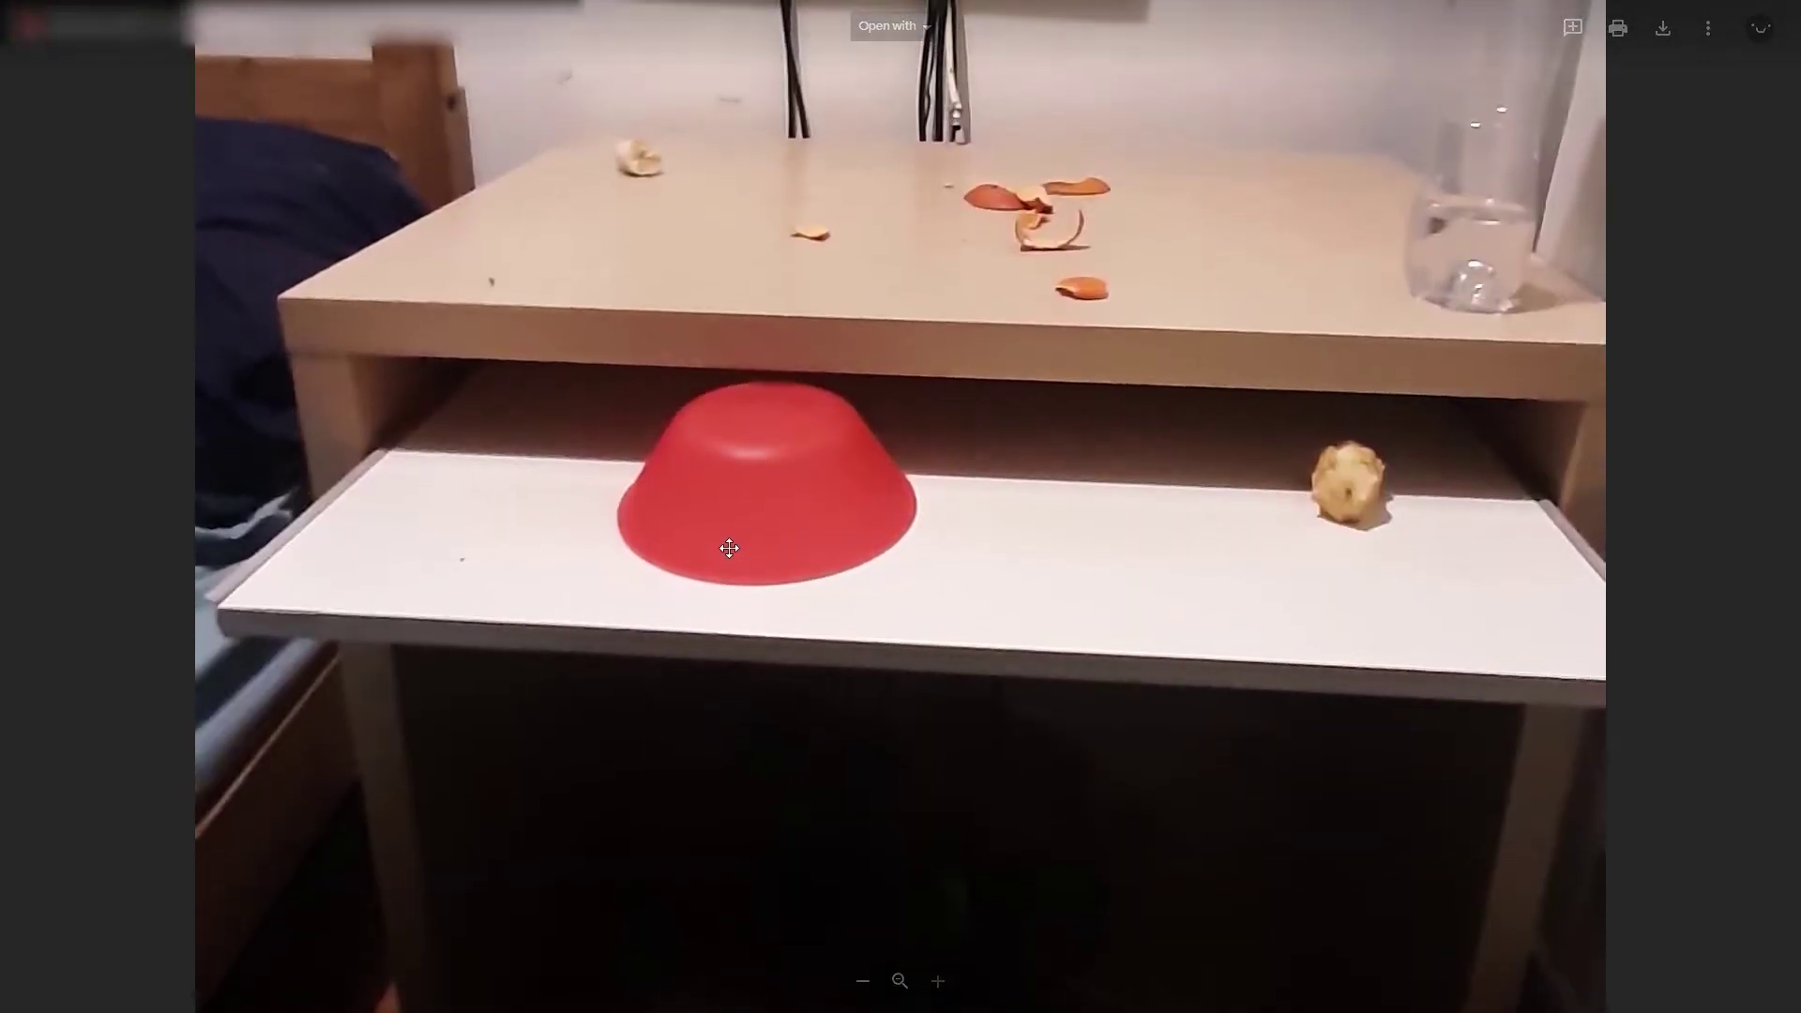
pyautogui.click(1354, 508)
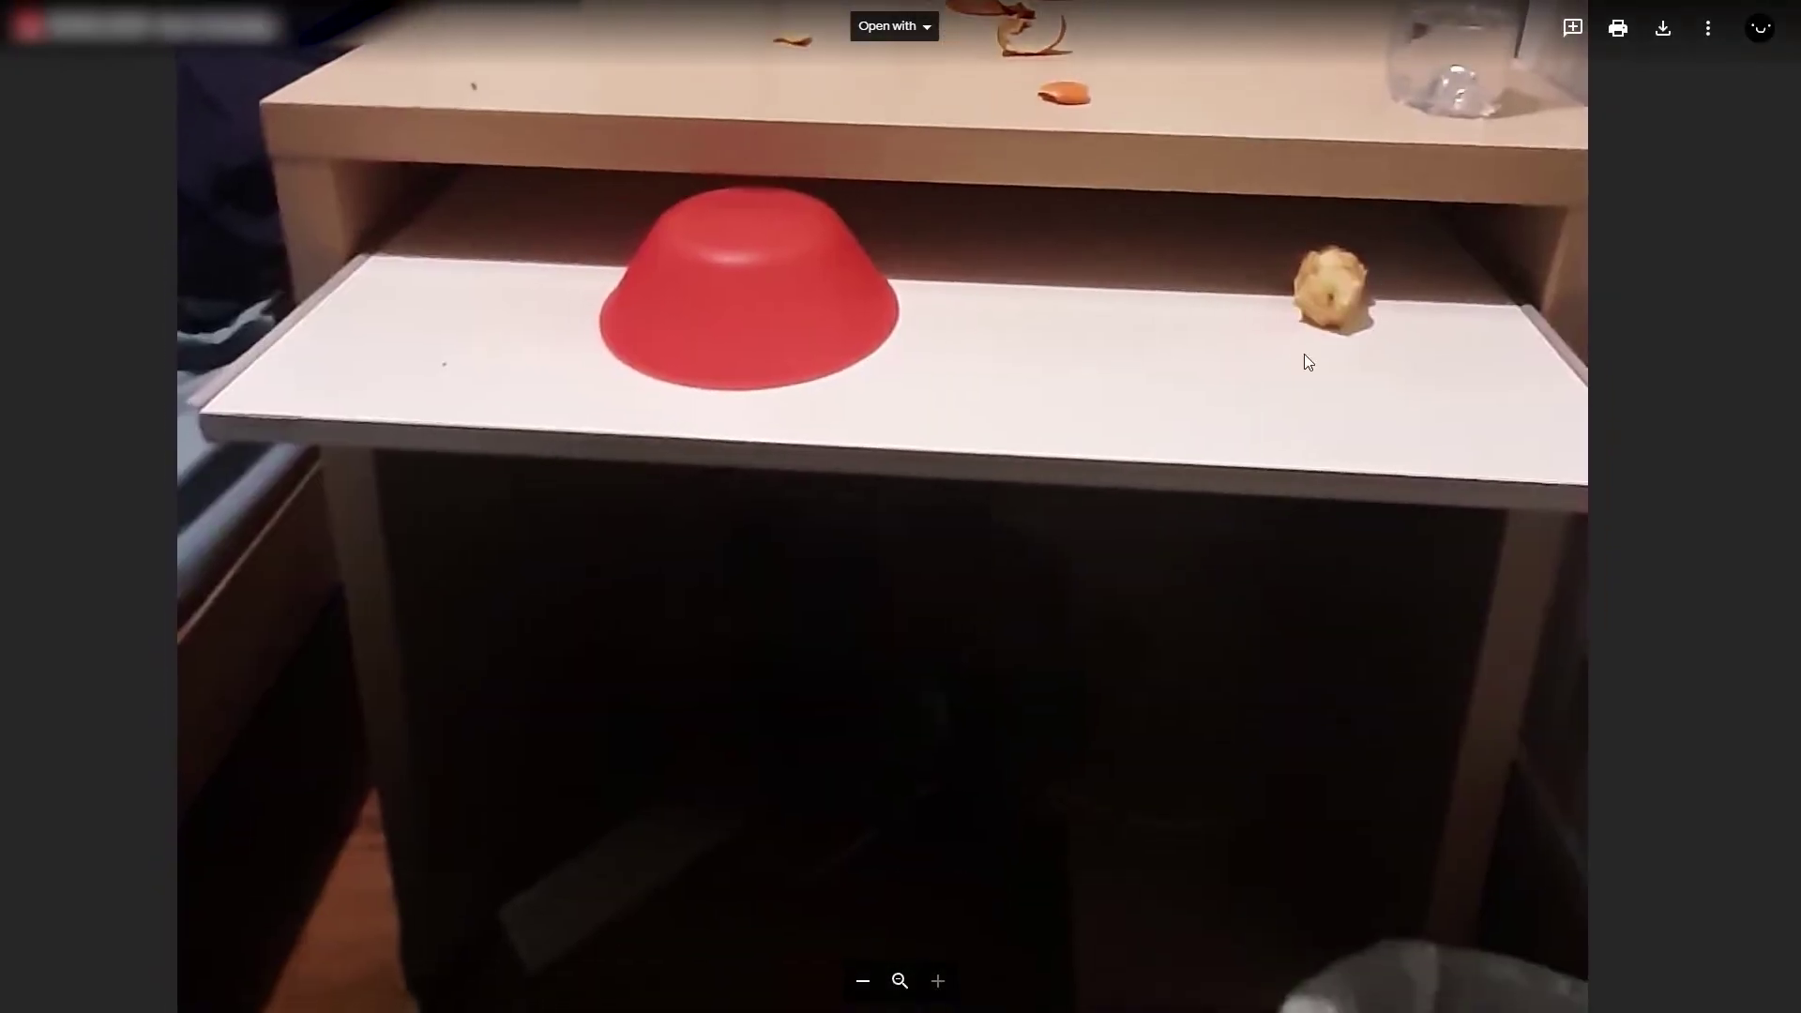
pyautogui.click(1305, 352)
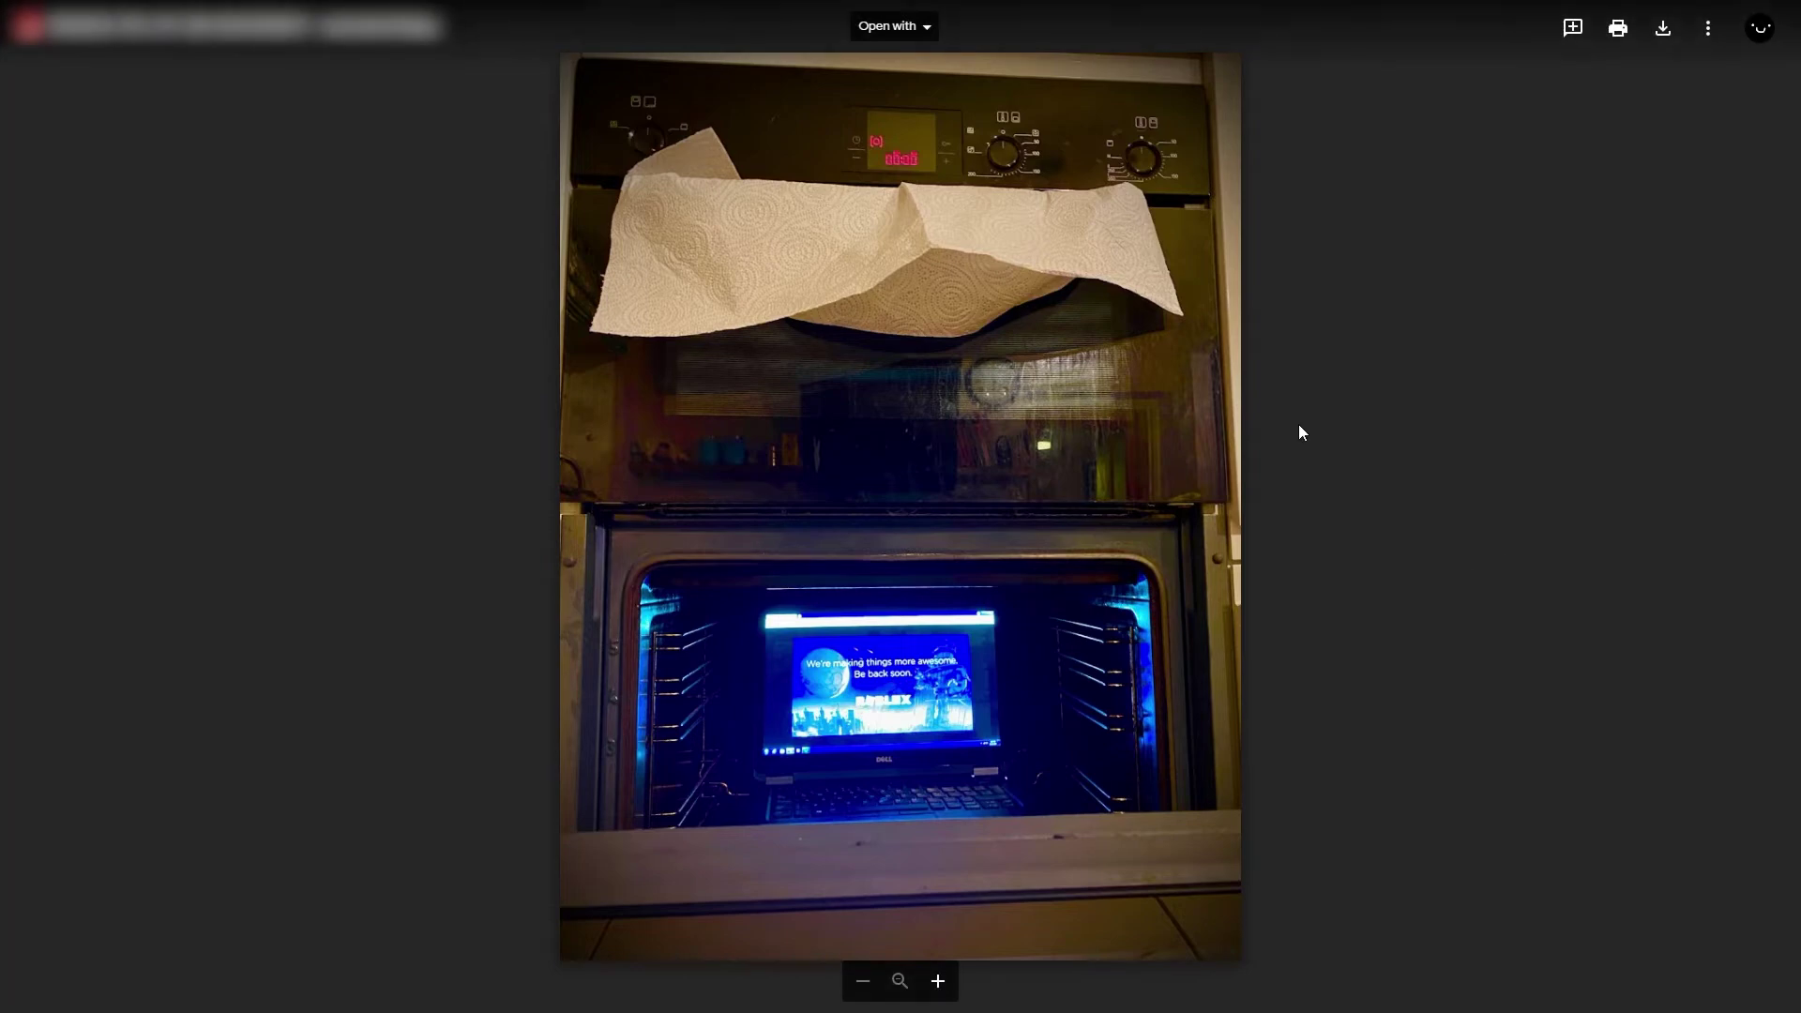
pyautogui.scroll(5, 1299, 424)
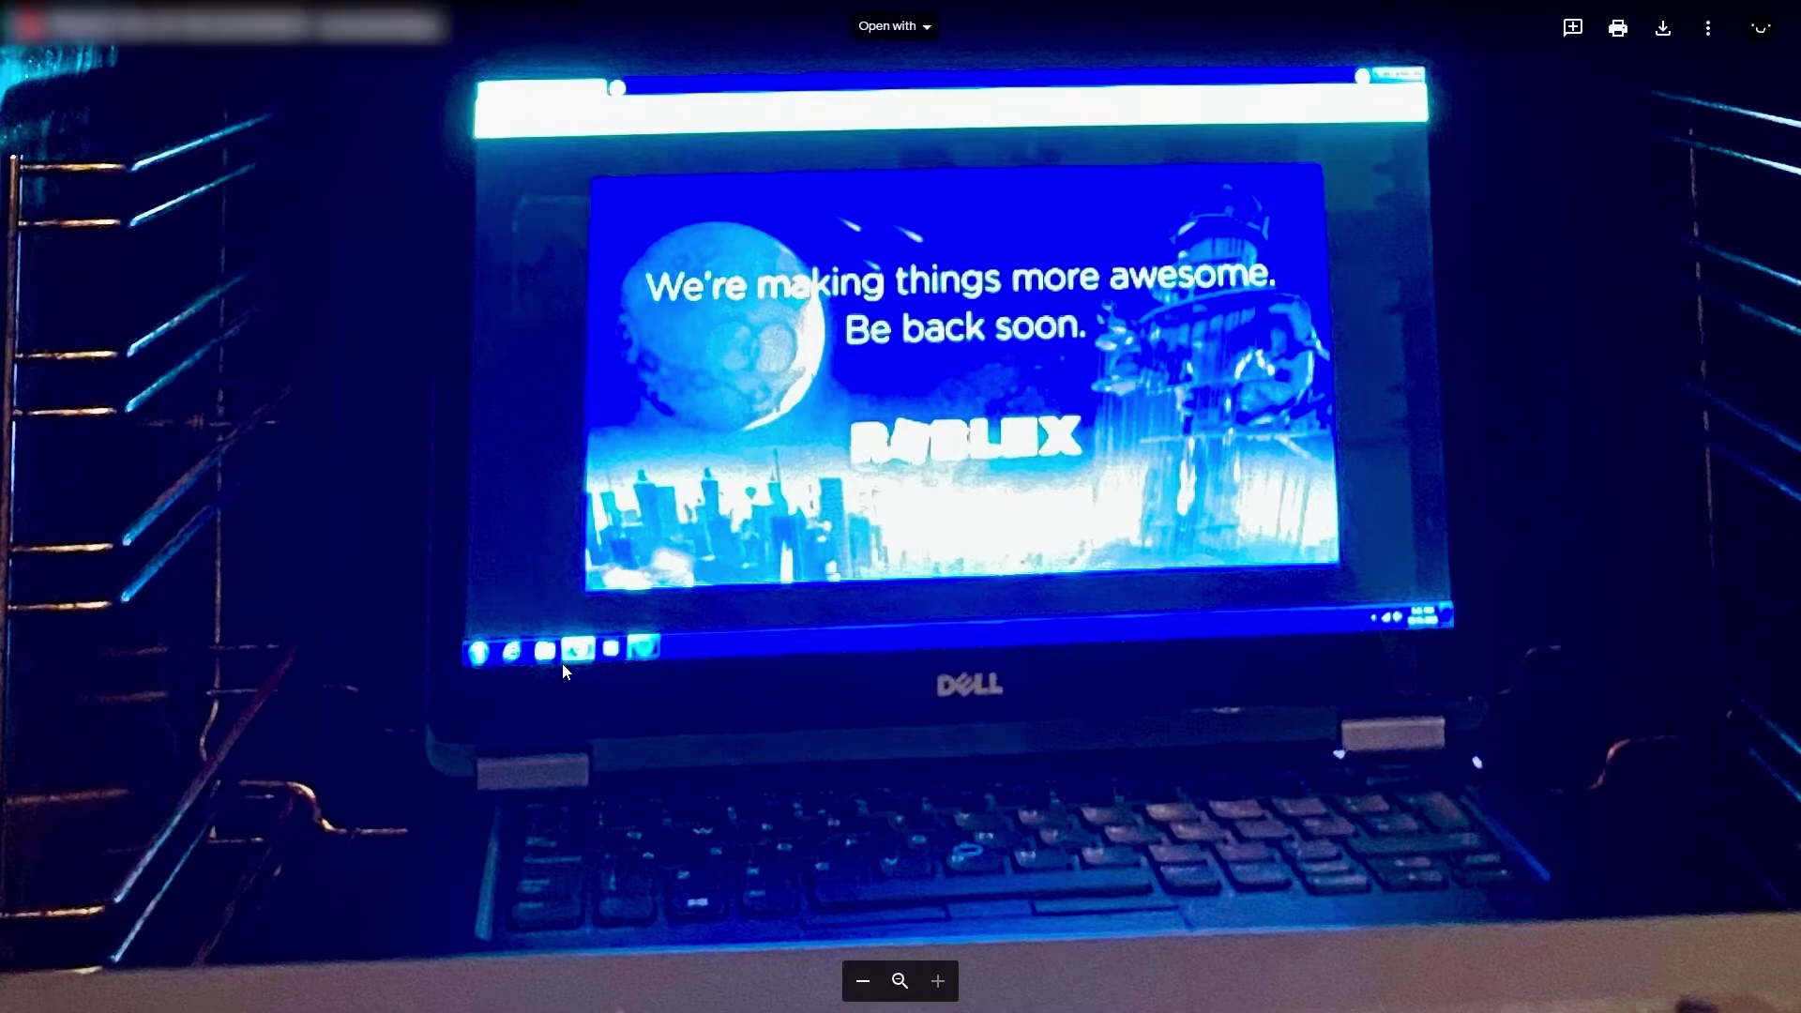
pyautogui.scroll(-3, 609, 657)
pyautogui.scroll(3, 784, 251)
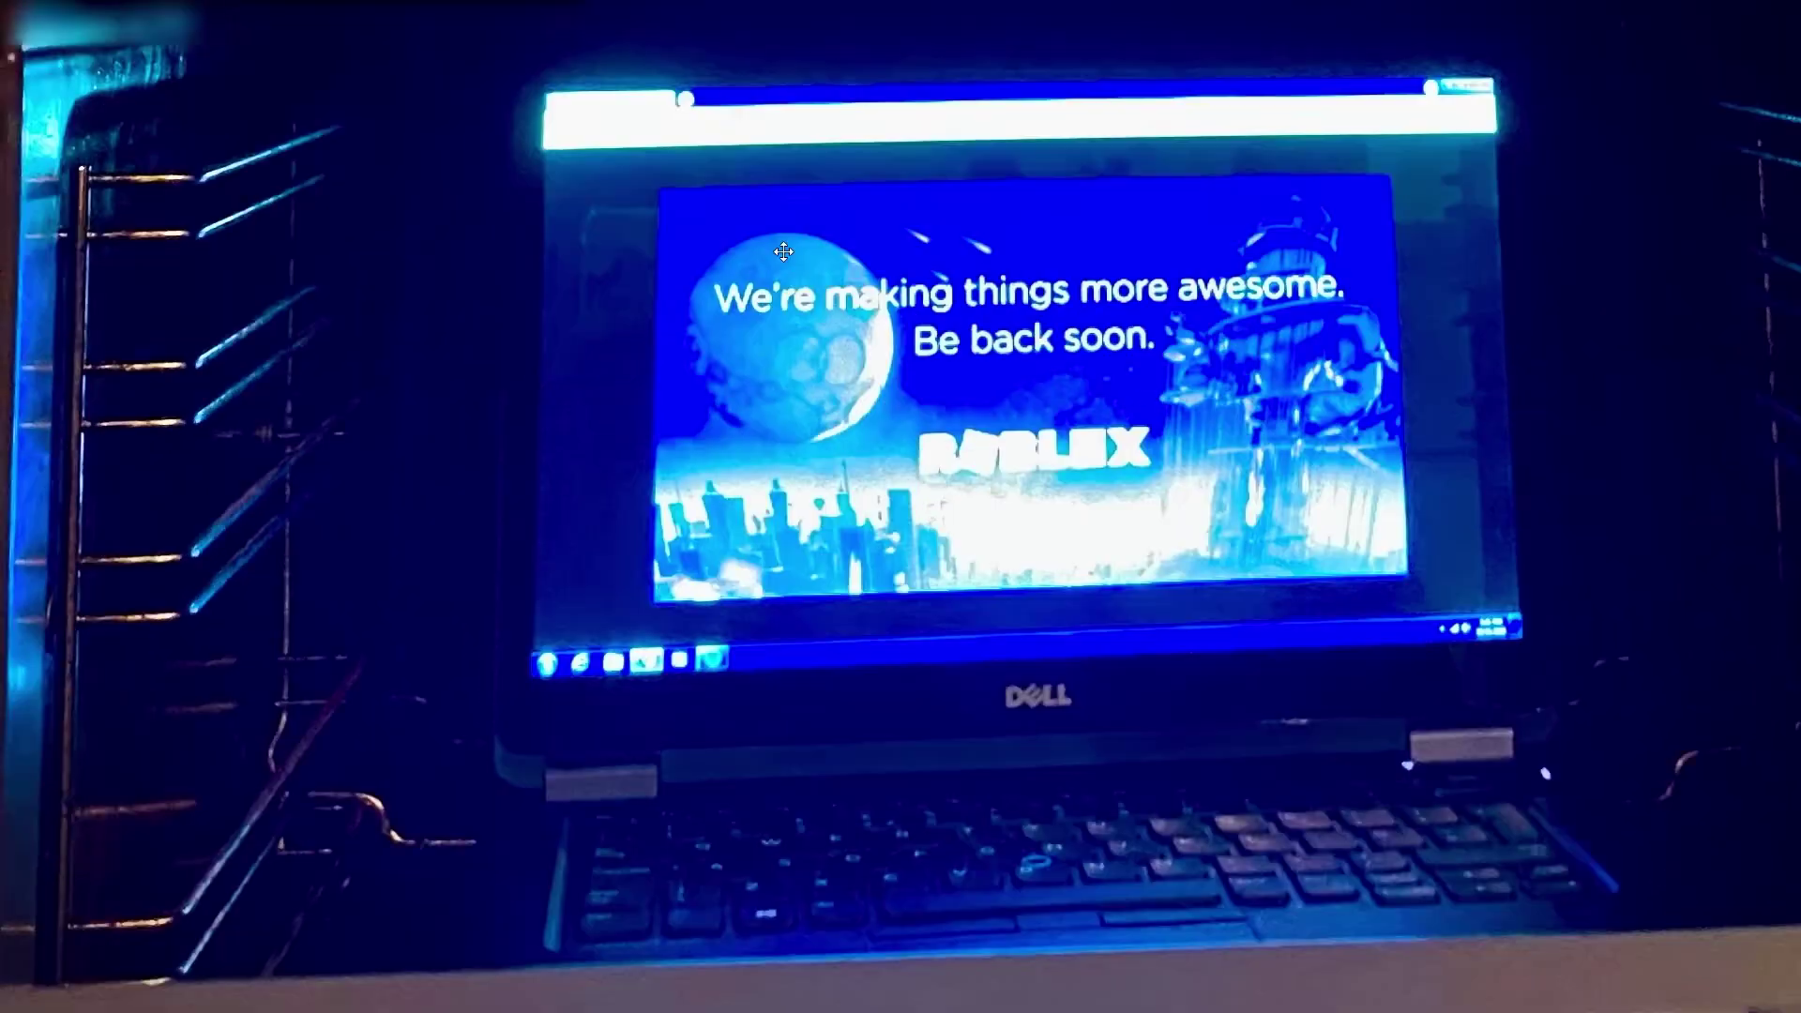
pyautogui.scroll(-3, 783, 253)
pyautogui.scroll(-3, 471, 653)
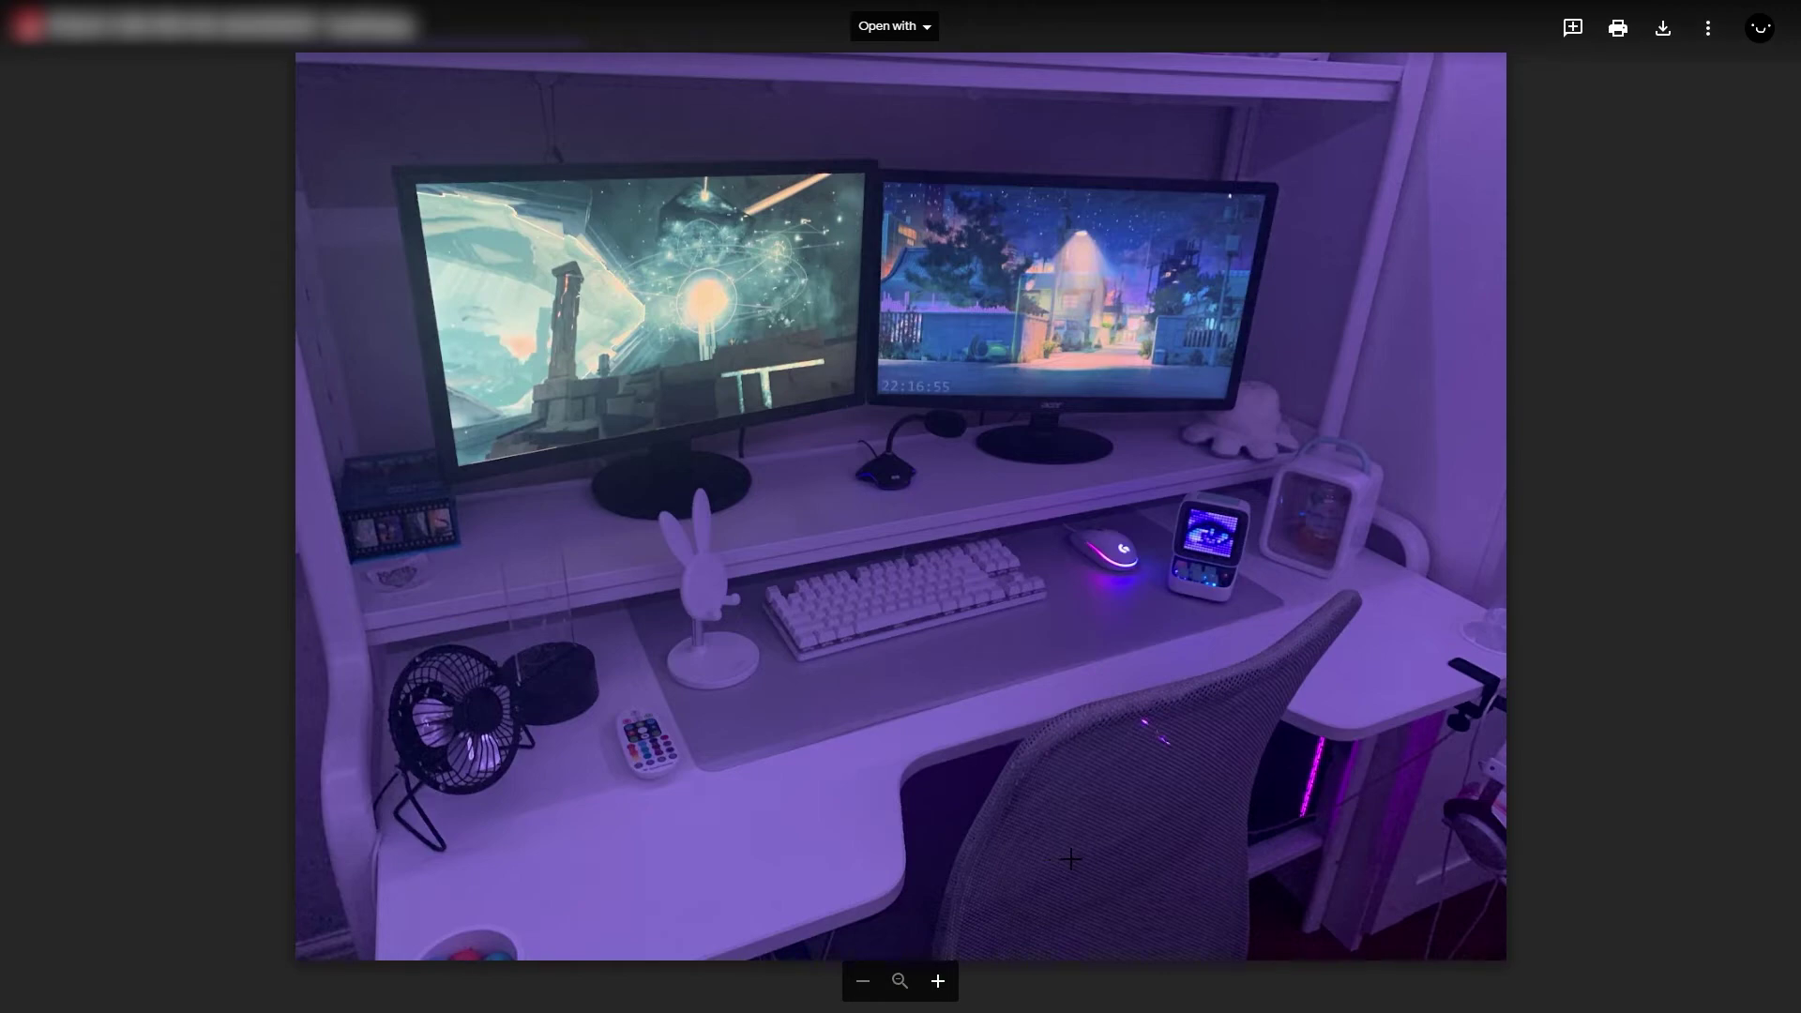
pyautogui.scroll(3, 1313, 497)
pyautogui.scroll(3, 1313, 497)
pyautogui.scroll(2, 1313, 497)
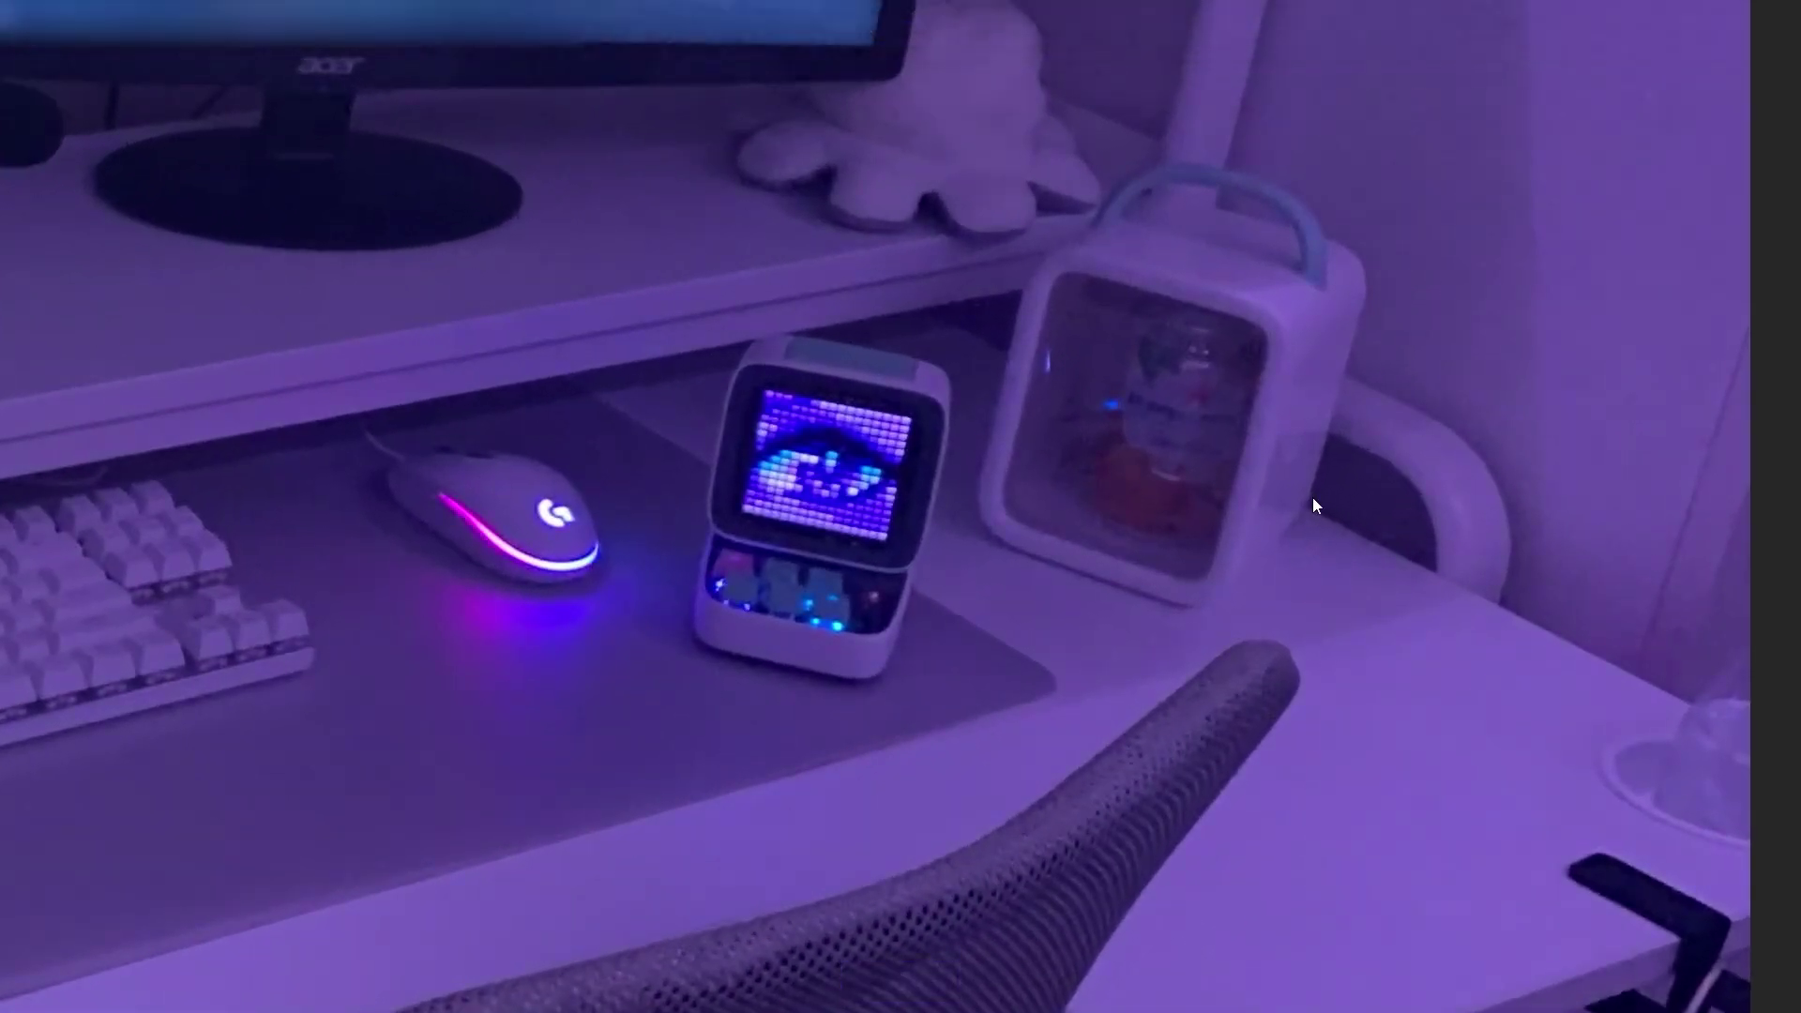
pyautogui.scroll(-3, 1313, 497)
pyautogui.scroll(-3, 1313, 496)
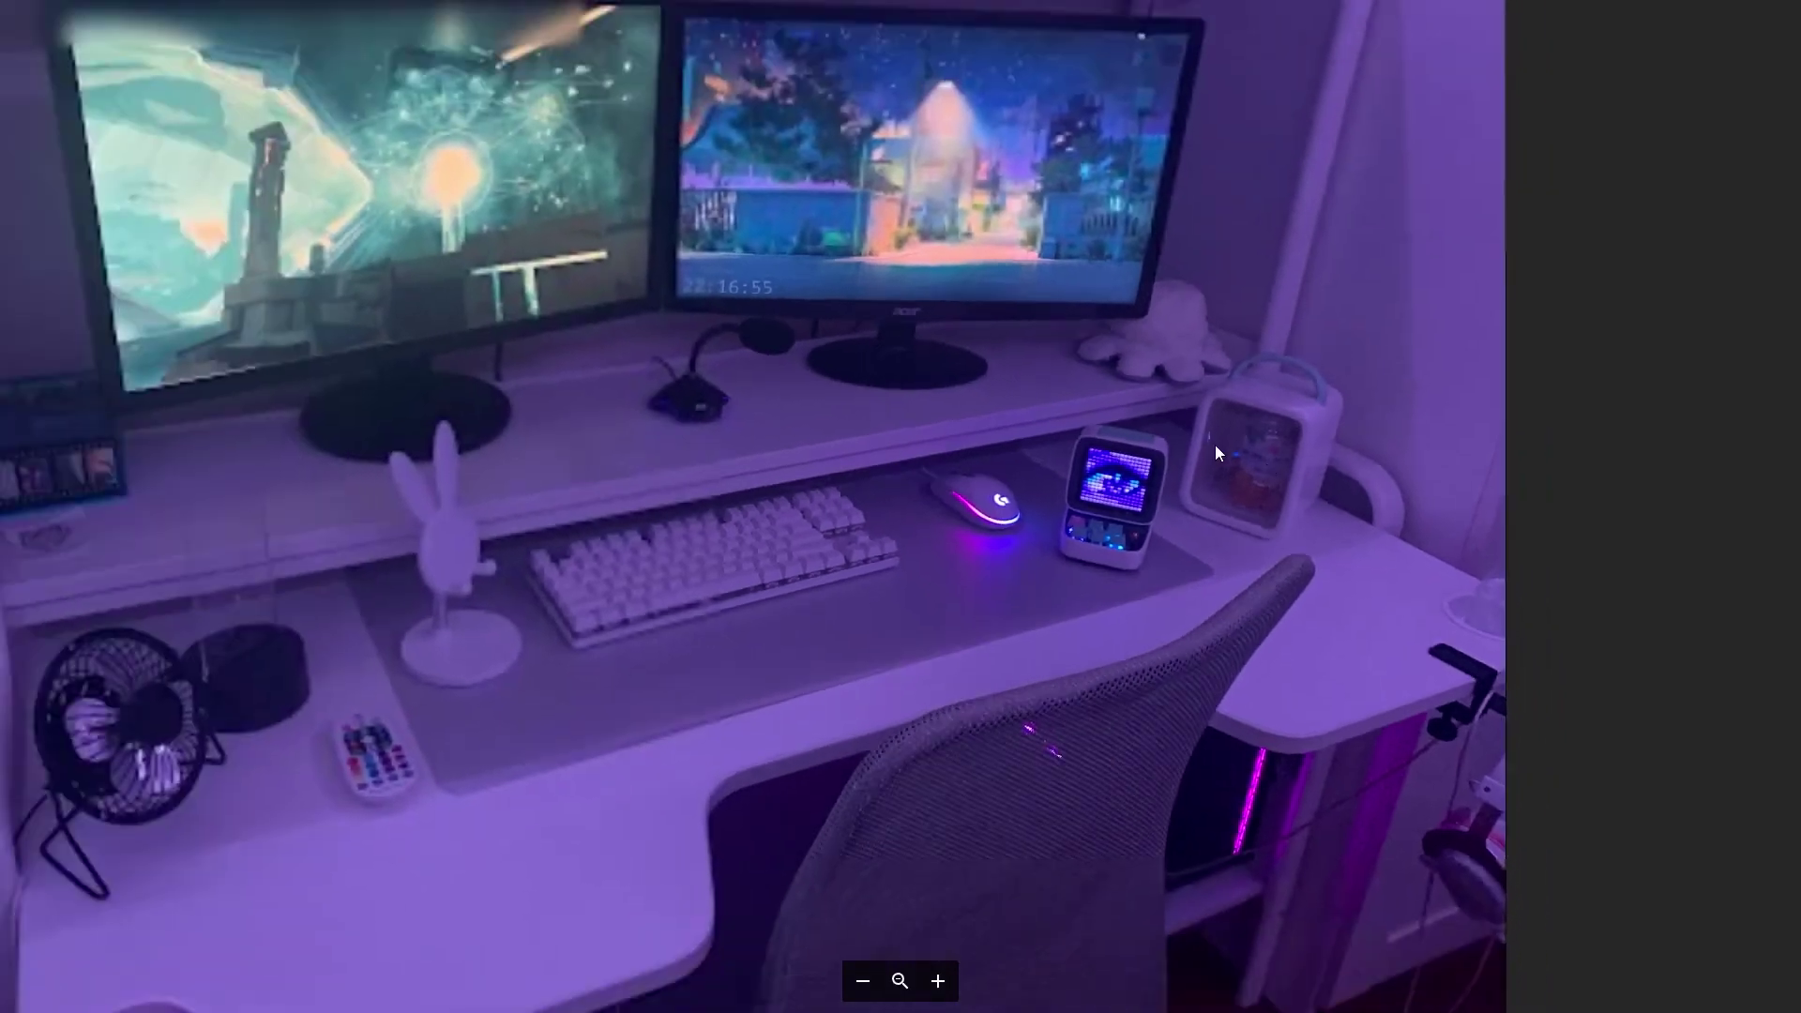